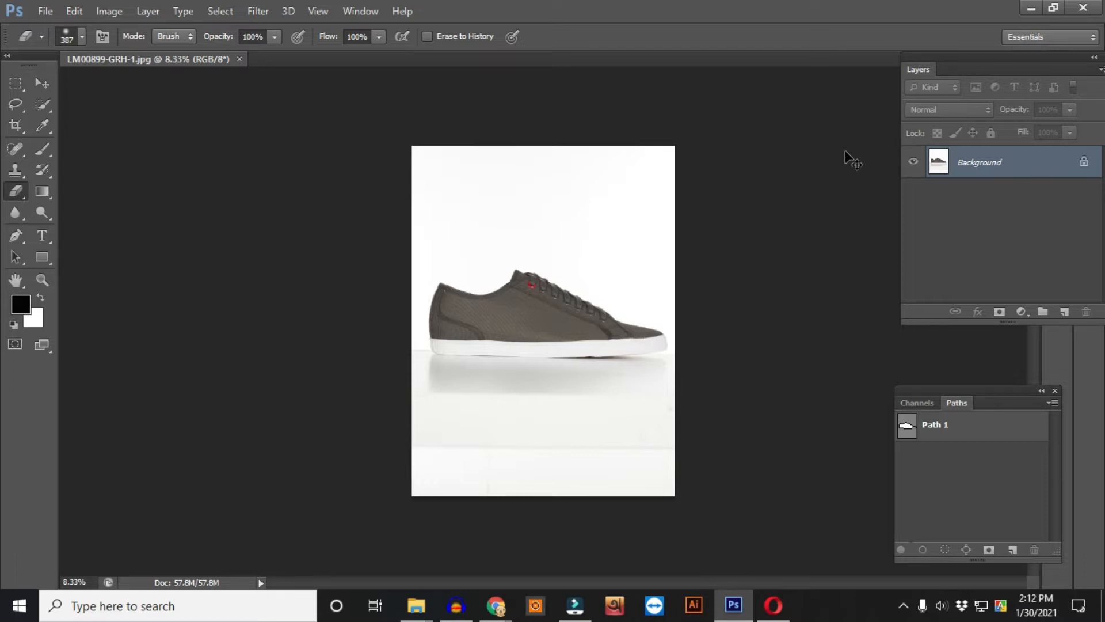
- Close the shoe image and reopen LM00899-GRH-1 by dragging it from its folder into the workspace
key(ctrl+w)
click(1031, 7)
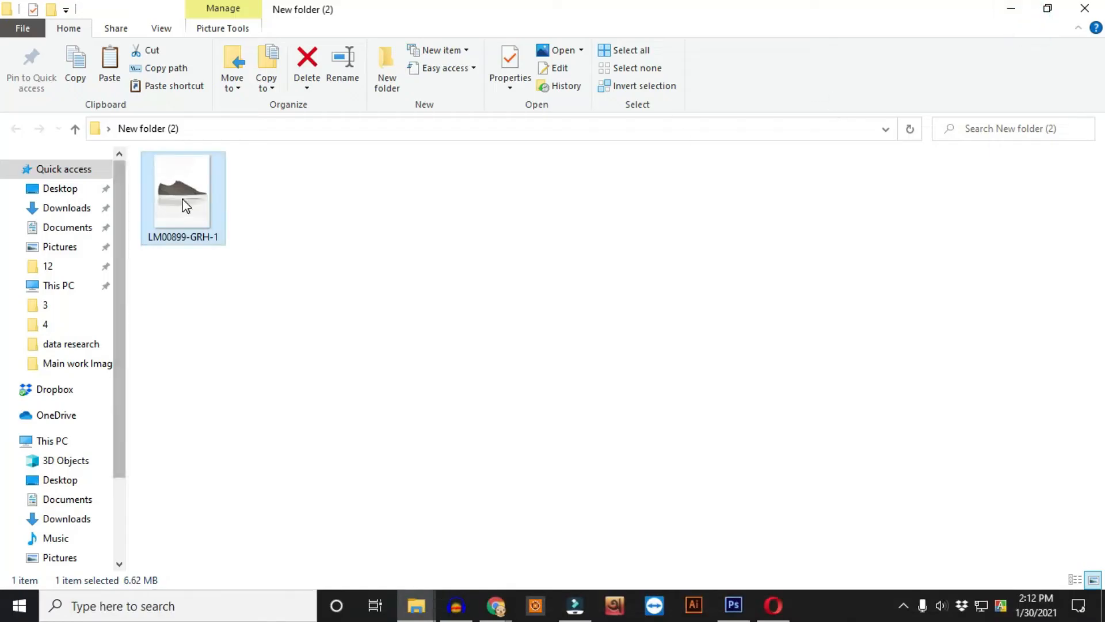
drag(219, 200, 672, 446)
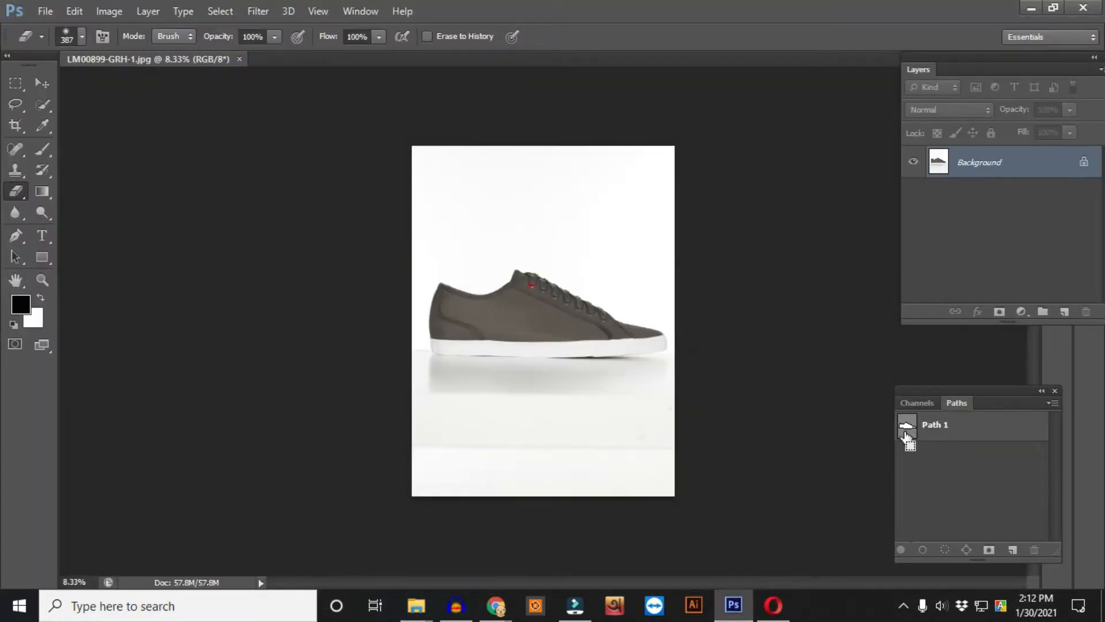
- Examine Path 1's anchor points along the shoe outline at close zoom with the Pen tool
key(p)
click(945, 419)
drag(767, 296, 219, 454)
drag(681, 341, 750, 426)
drag(600, 403, 380, 404)
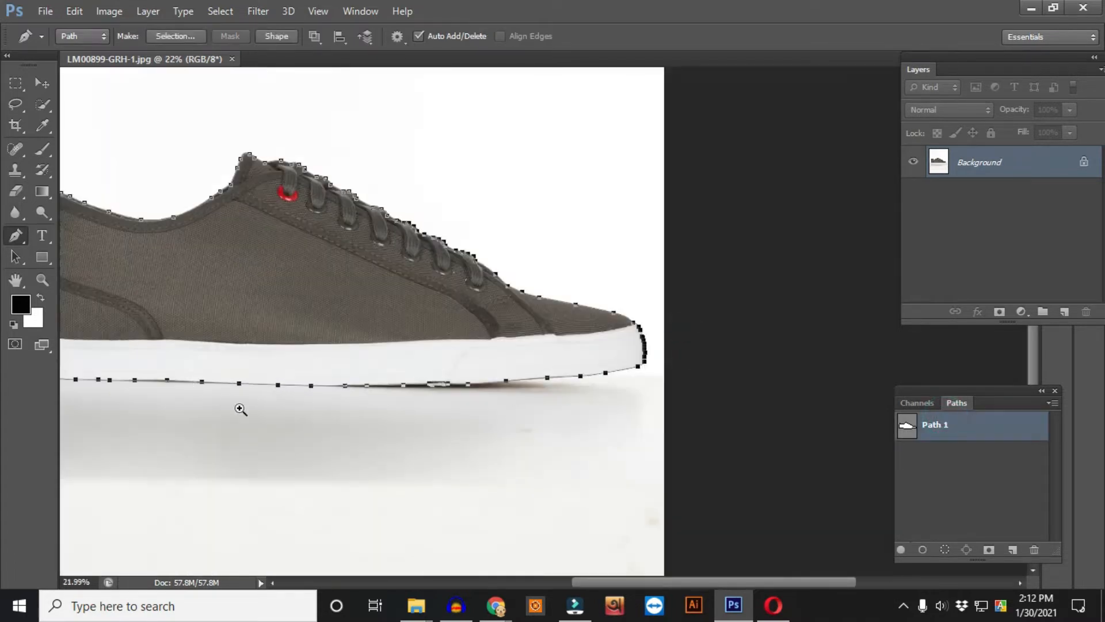
drag(244, 409, 340, 441)
drag(238, 390, 650, 406)
drag(562, 235, 347, 207)
drag(683, 406, 293, 238)
drag(632, 373, 522, 296)
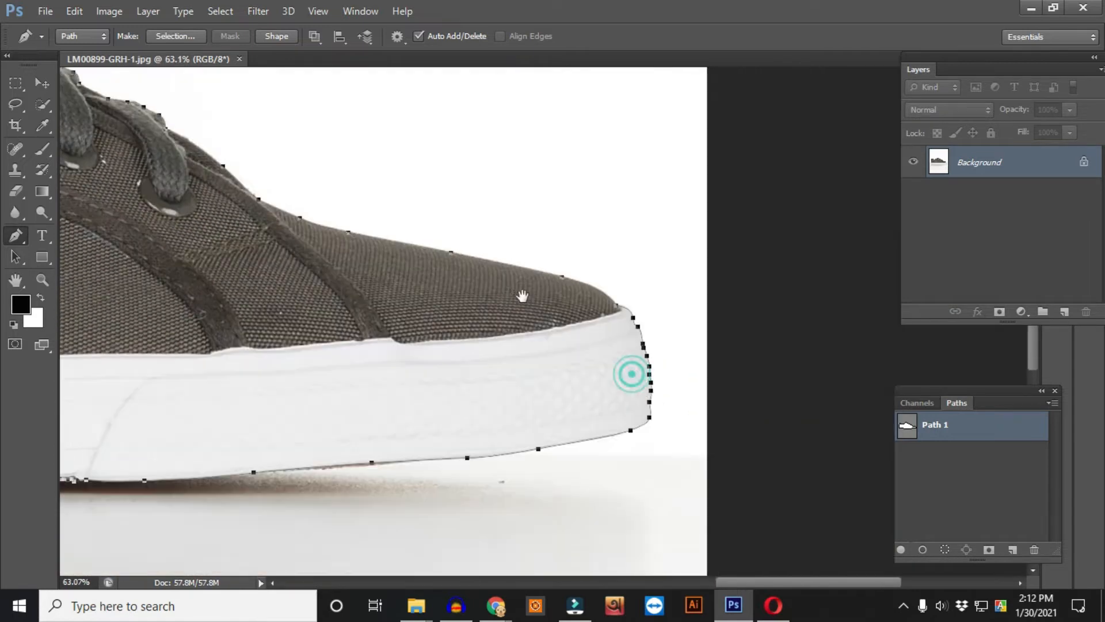
drag(632, 333, 677, 378)
drag(672, 428, 654, 416)
drag(588, 382, 685, 159)
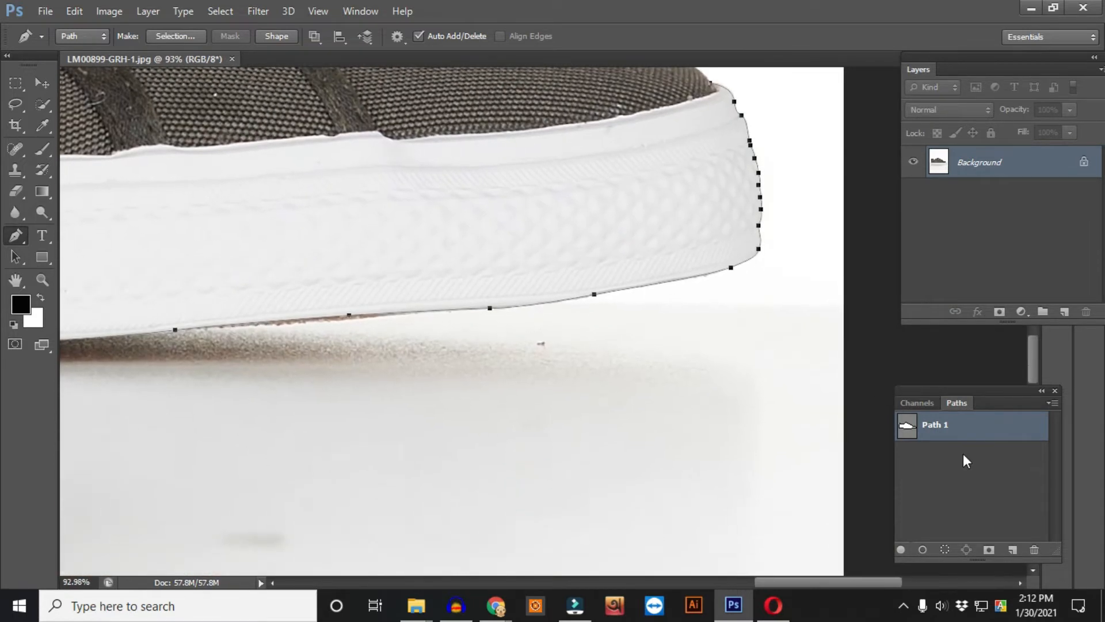
- Load Path 1 as a selection and feather it by 1 pixel
ctrl+click(907, 425)
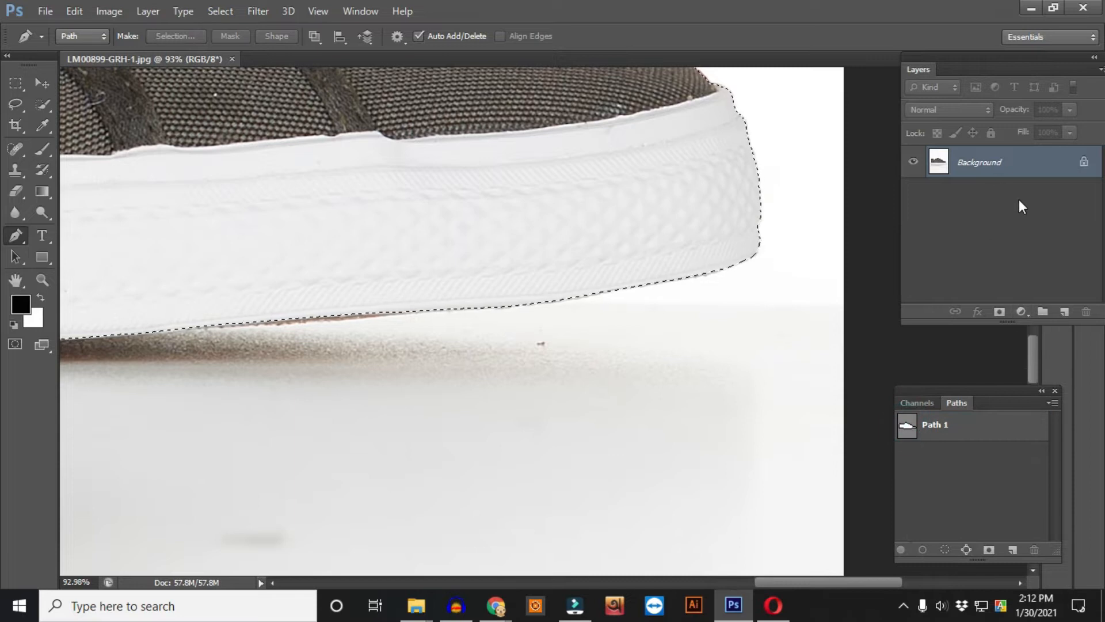
key(ctrl+0)
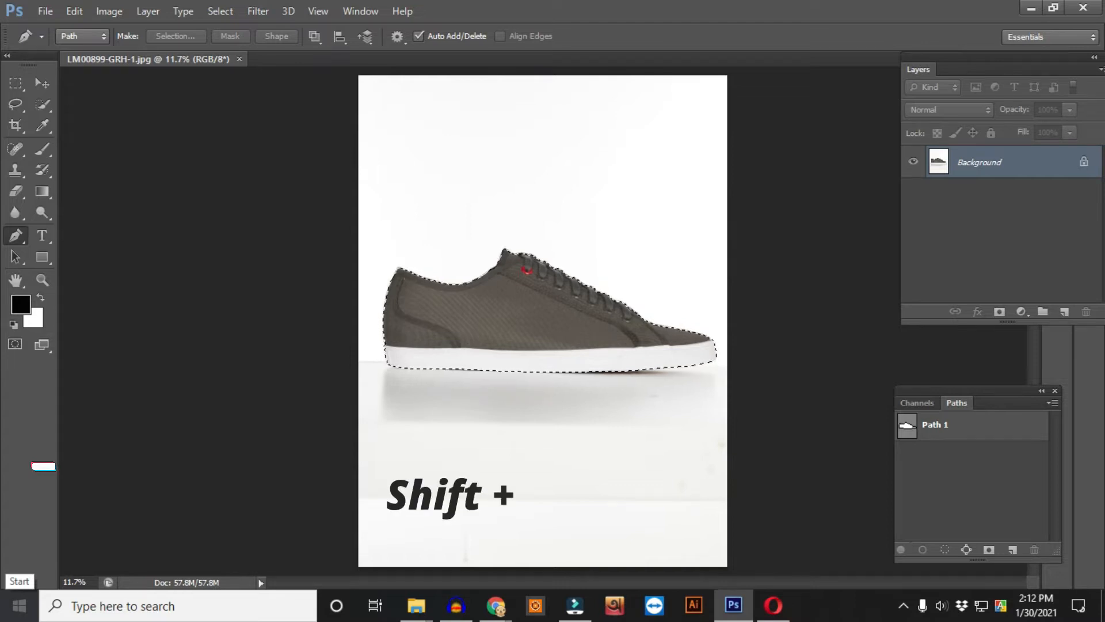
key(shift+F6)
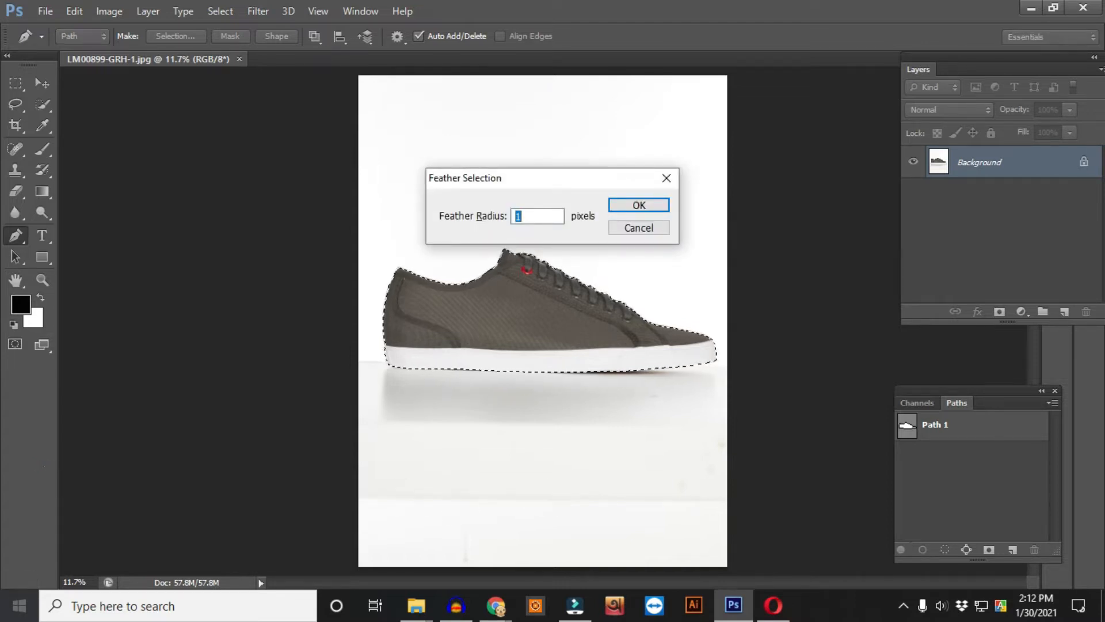
key(Return)
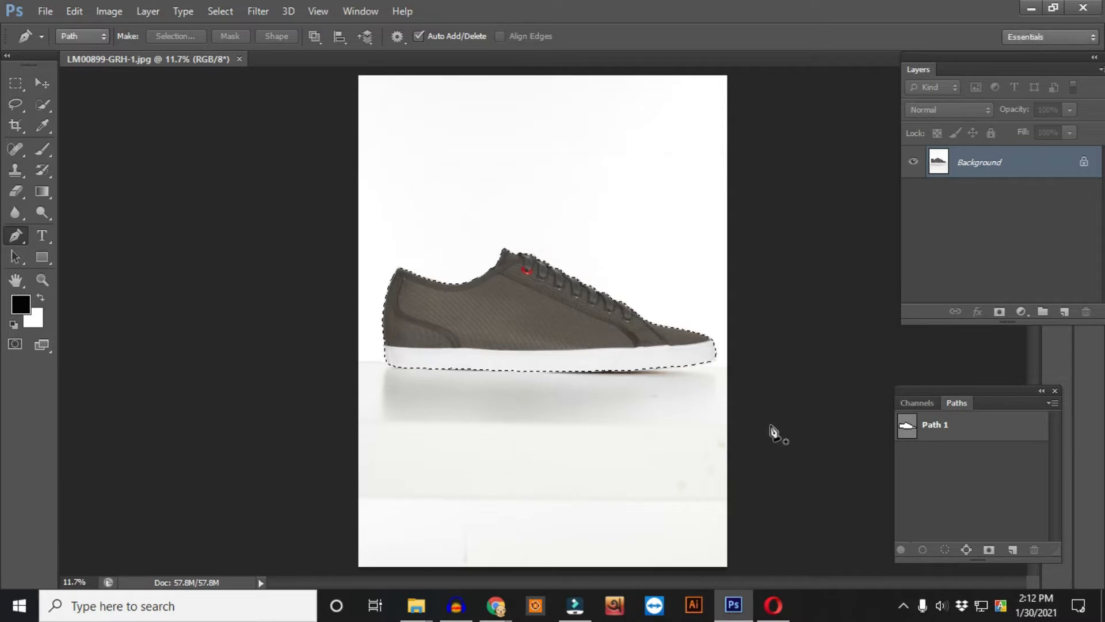
- Duplicate the Background layer and add a layer mask from the selection to the copy
drag(1030, 166, 1064, 311)
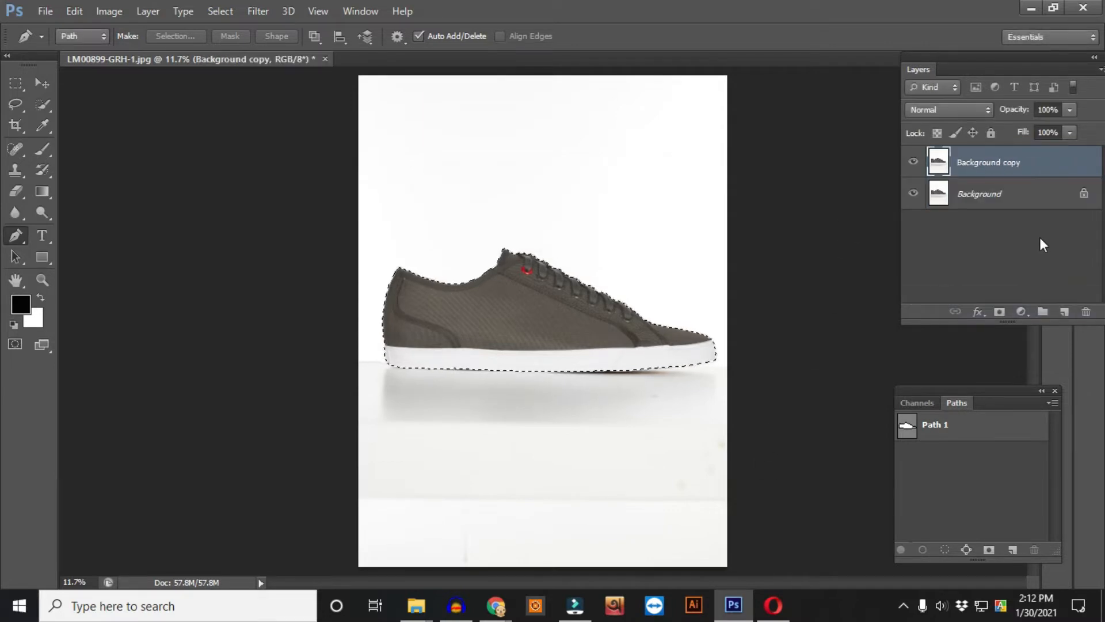
click(999, 312)
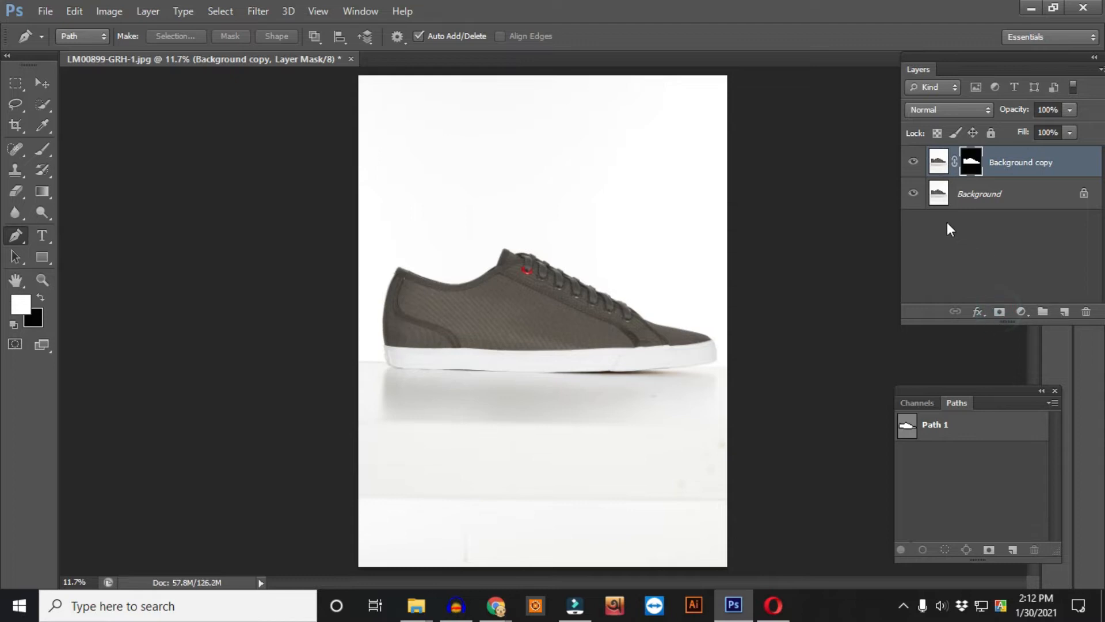
- Create a new layer above Background and fill it with white
click(1021, 195)
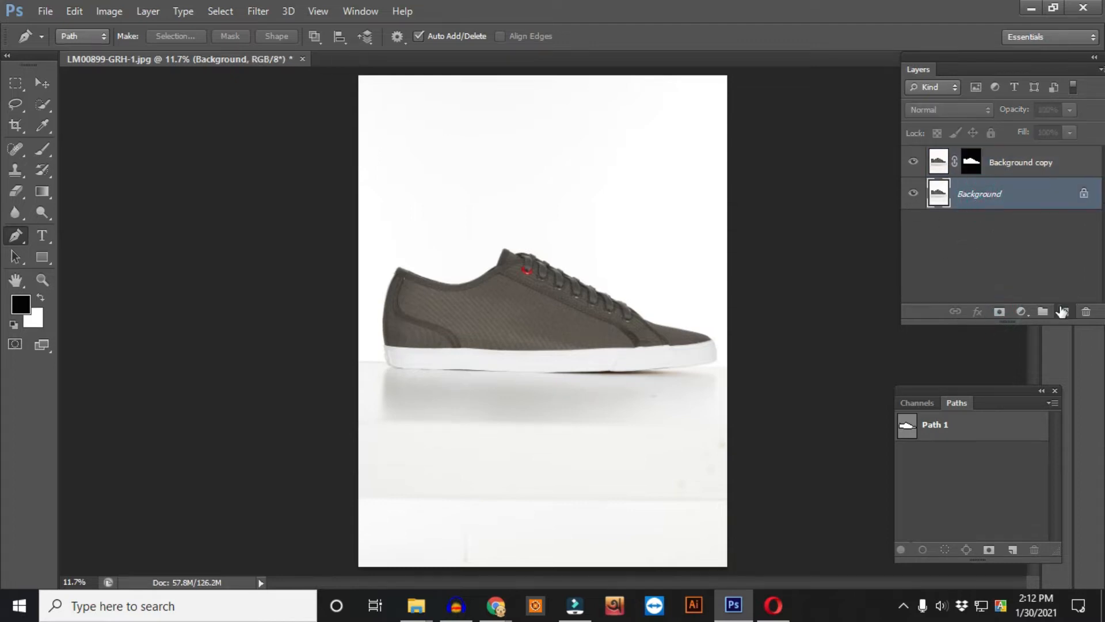
click(1062, 311)
key(ctrl+BackSpace)
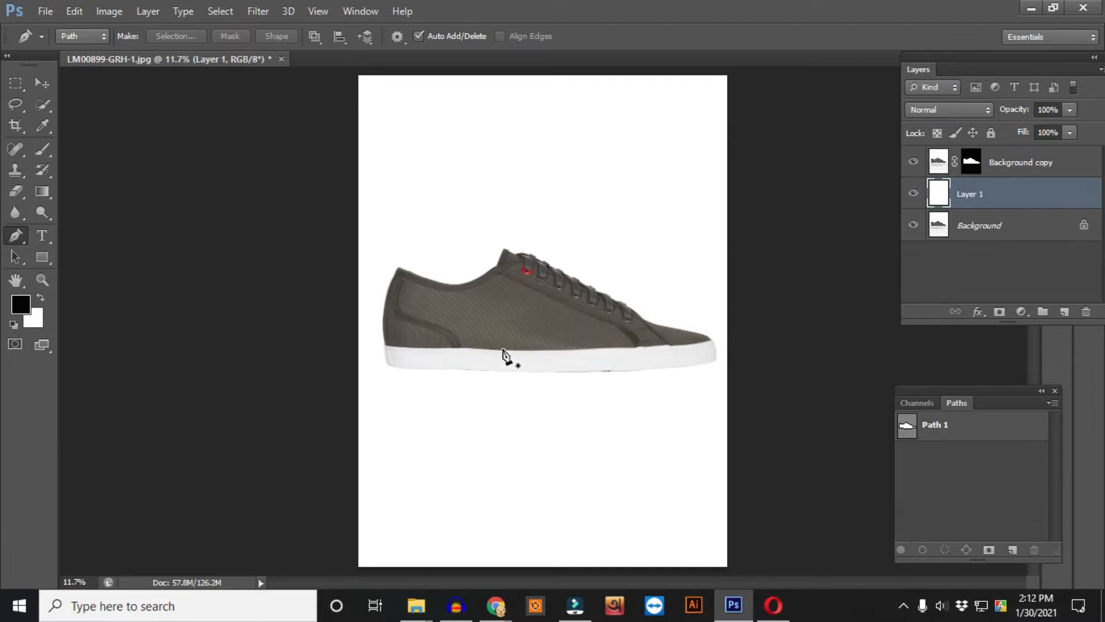
- Inspect the shoe's sole edge against the white background up close
drag(521, 379, 321, 289)
drag(563, 316, 508, 316)
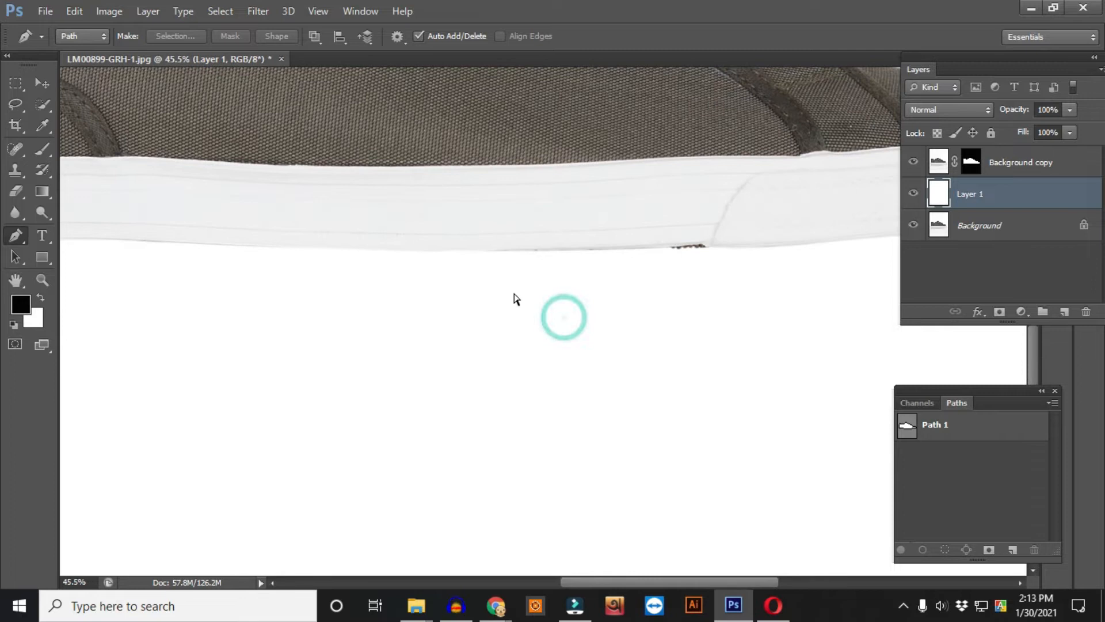
key(ctrl+0)
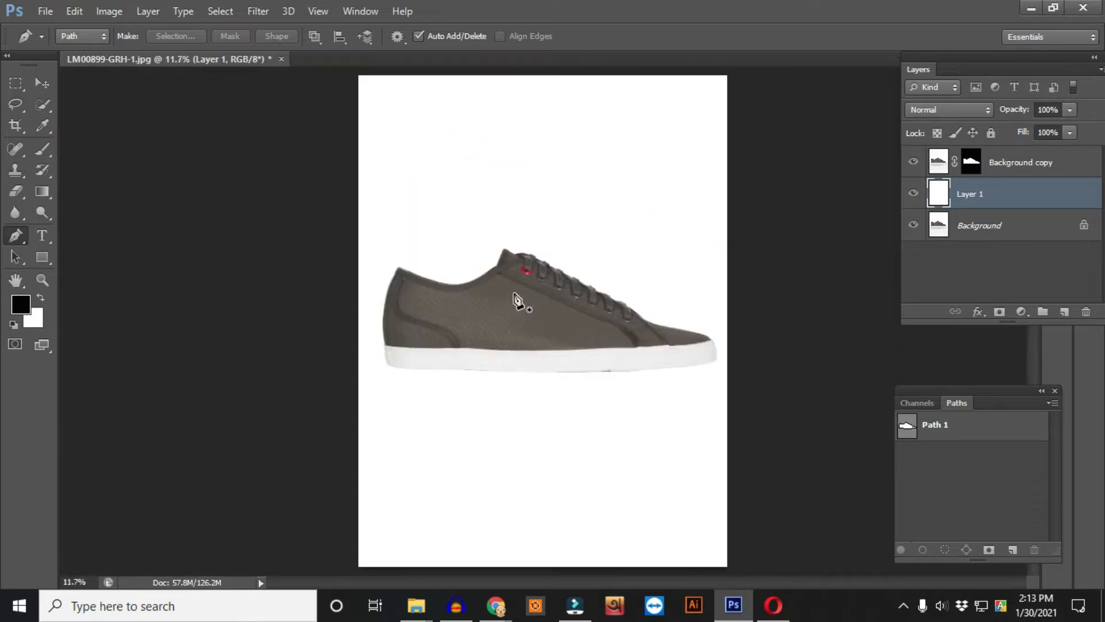
- Add a Drop Shadow style to the Background copy layer with an angle of -90°
click(971, 170)
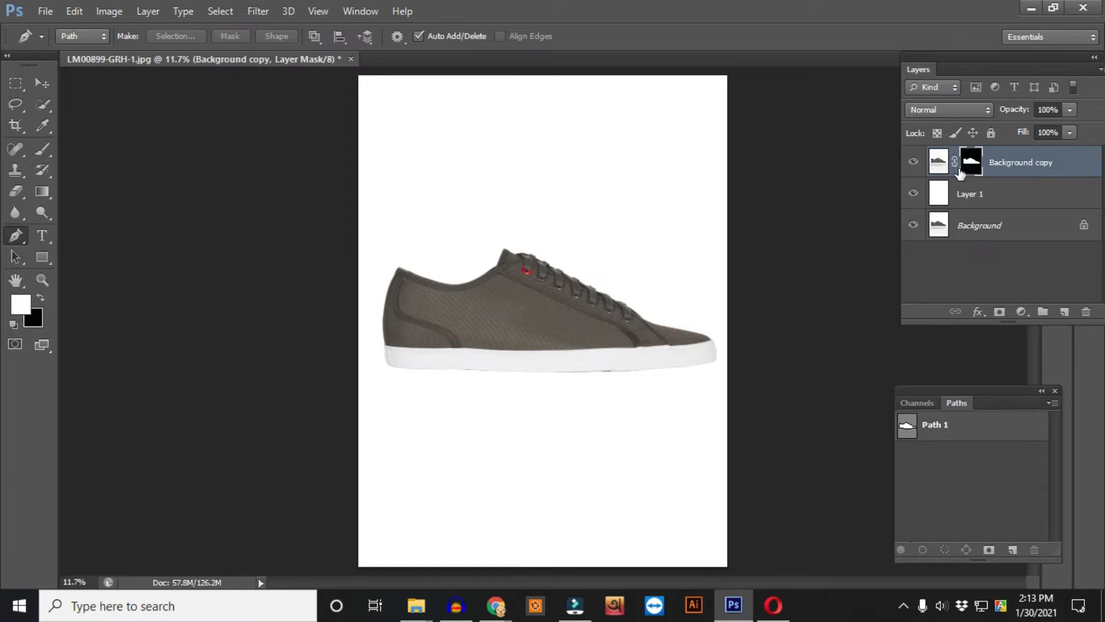
click(979, 315)
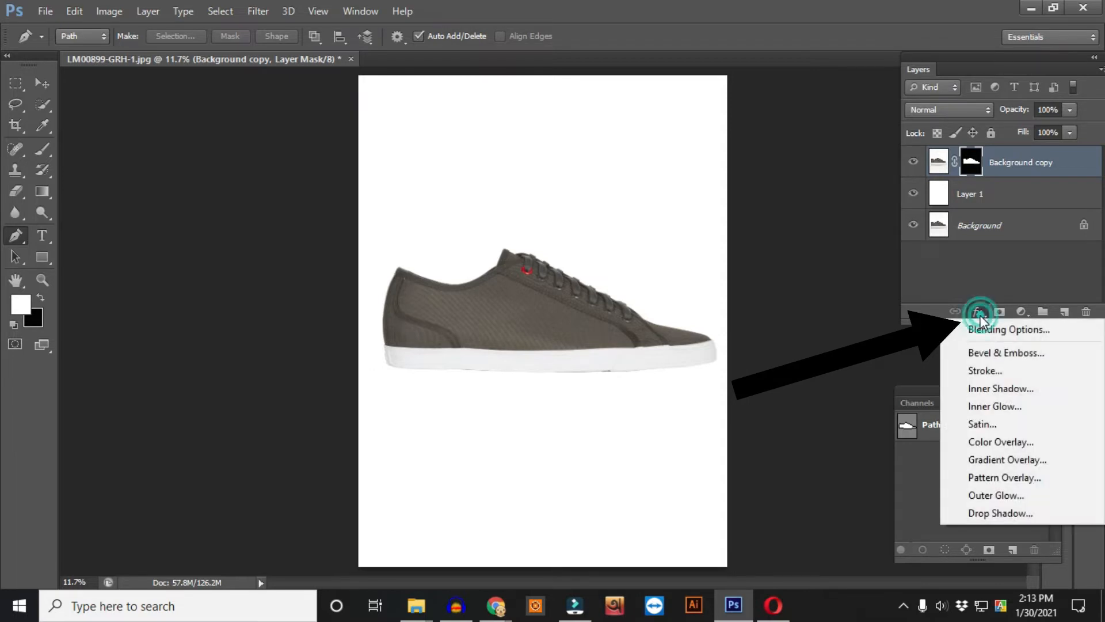
click(1016, 513)
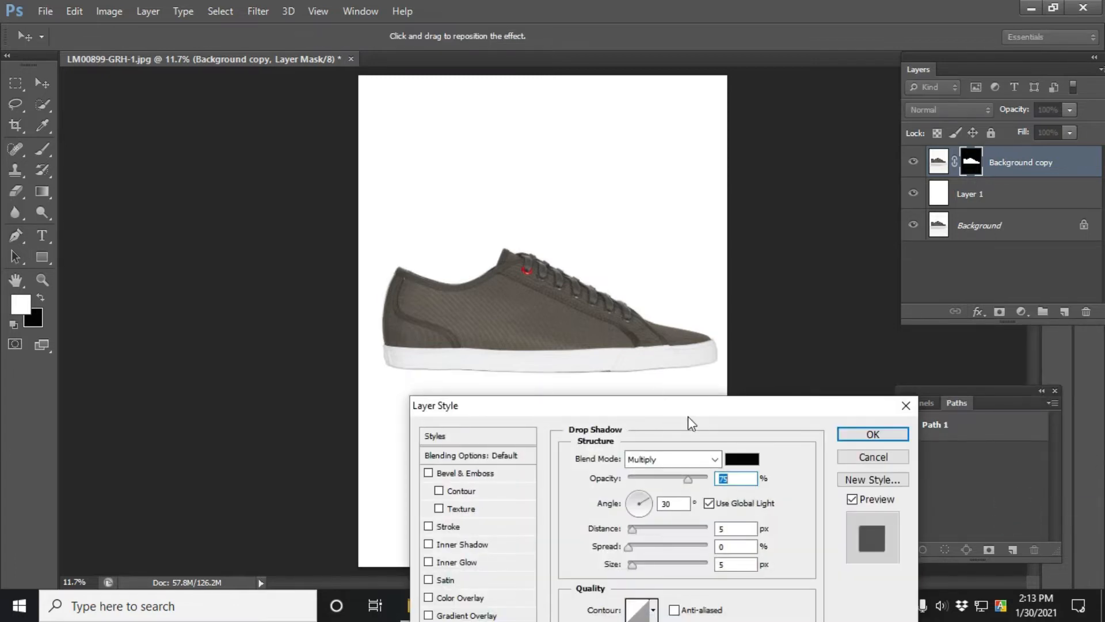
drag(648, 411, 569, 401)
double_click(599, 493)
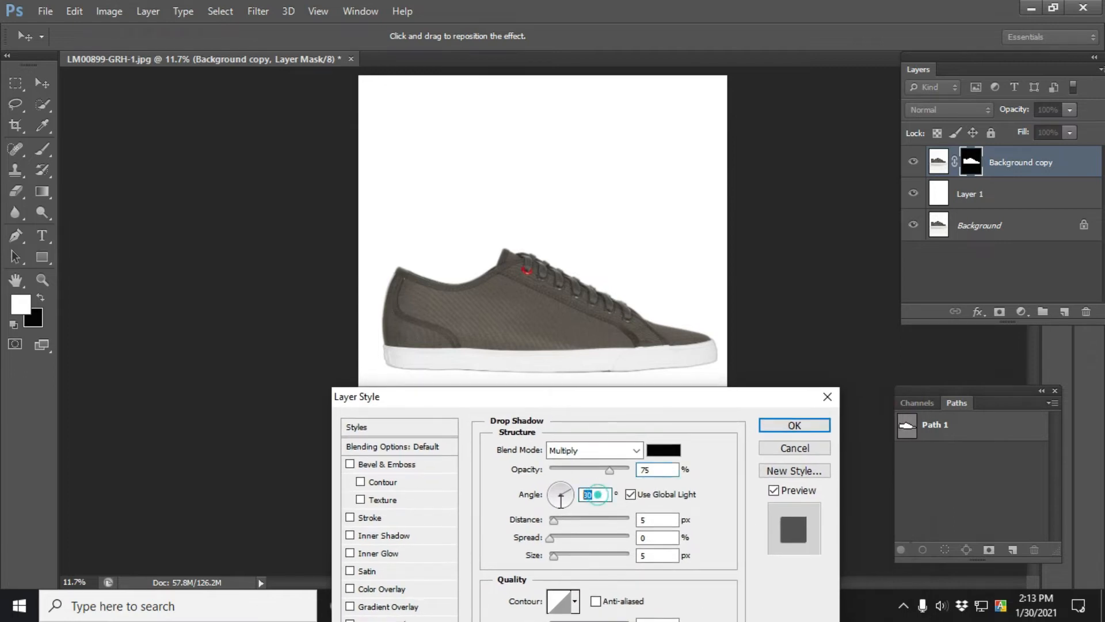
text(-90)
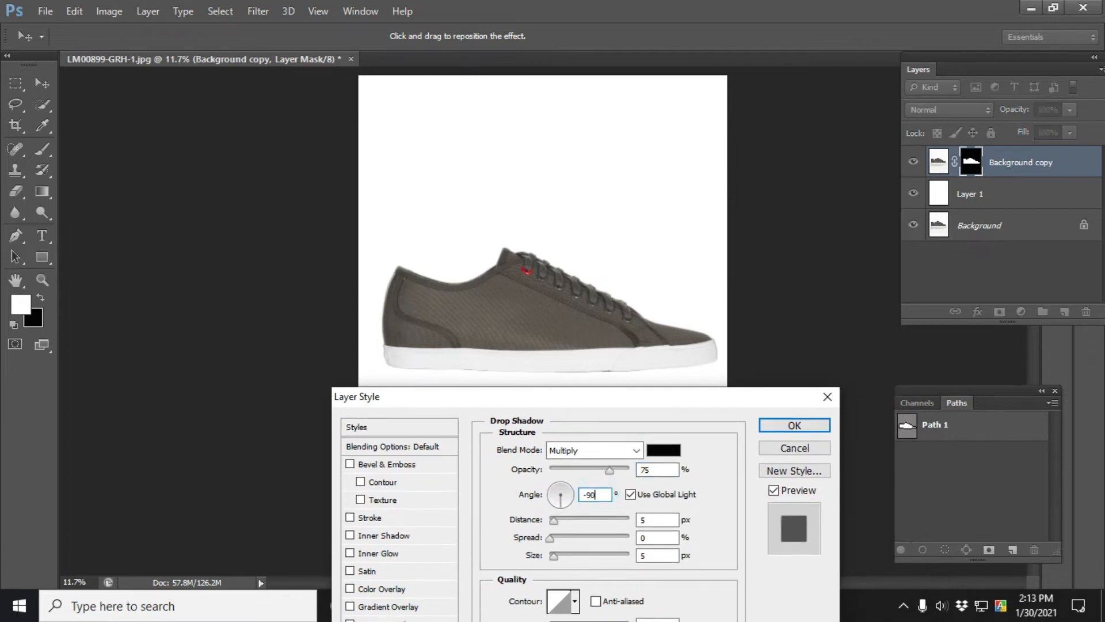
- Set the drop shadow's distance to 0 px, spread to 50% and size to 95 px, then apply it
drag(655, 406, 137, 315)
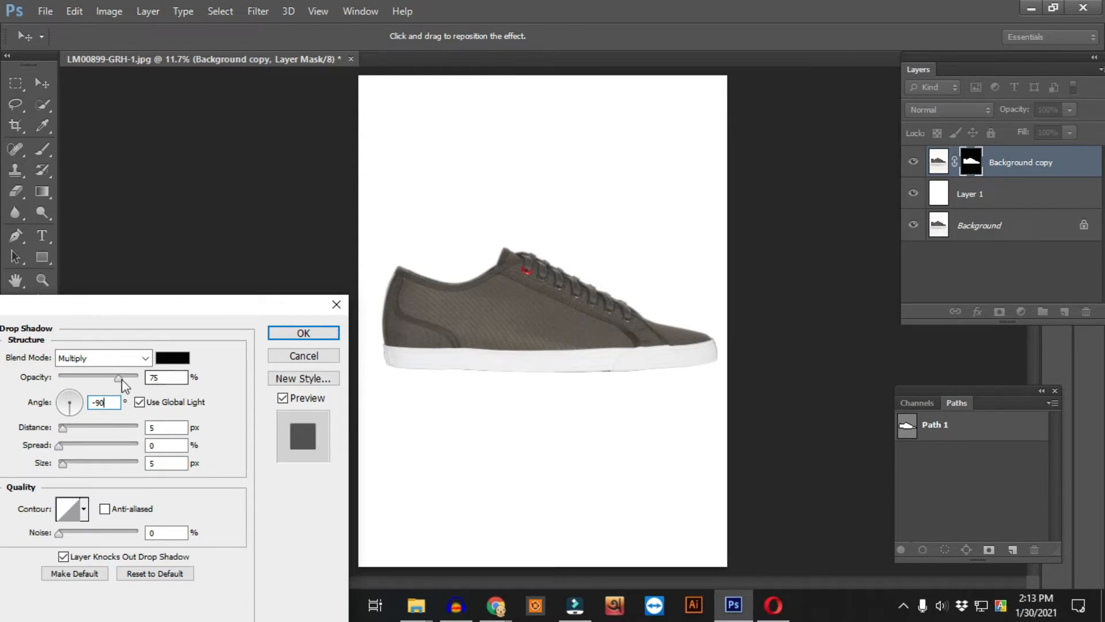
double_click(163, 374)
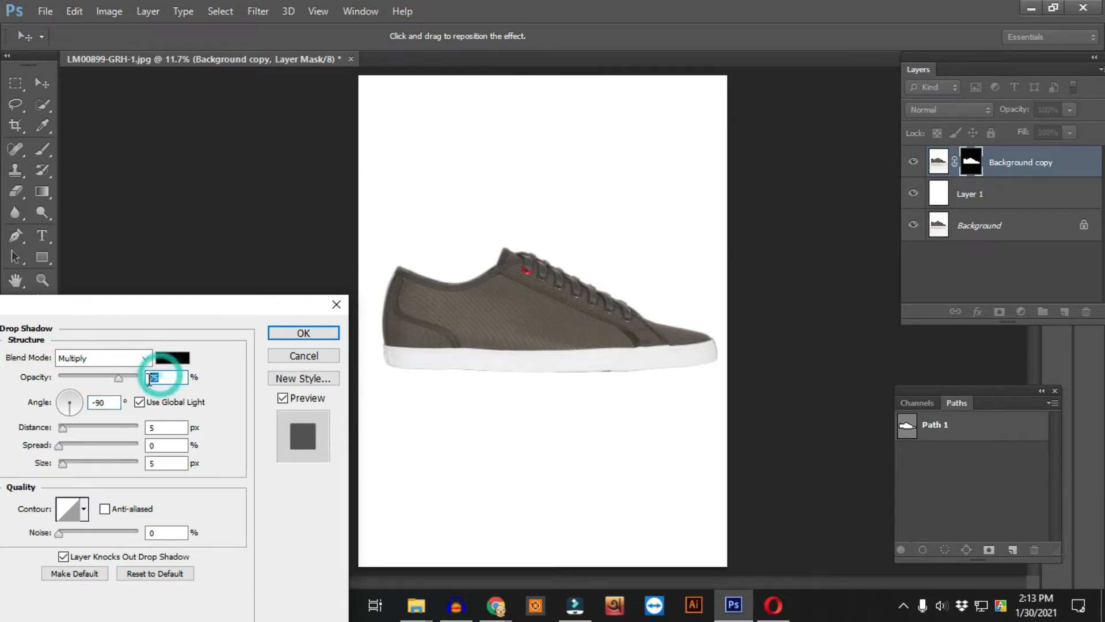
drag(75, 429, 49, 460)
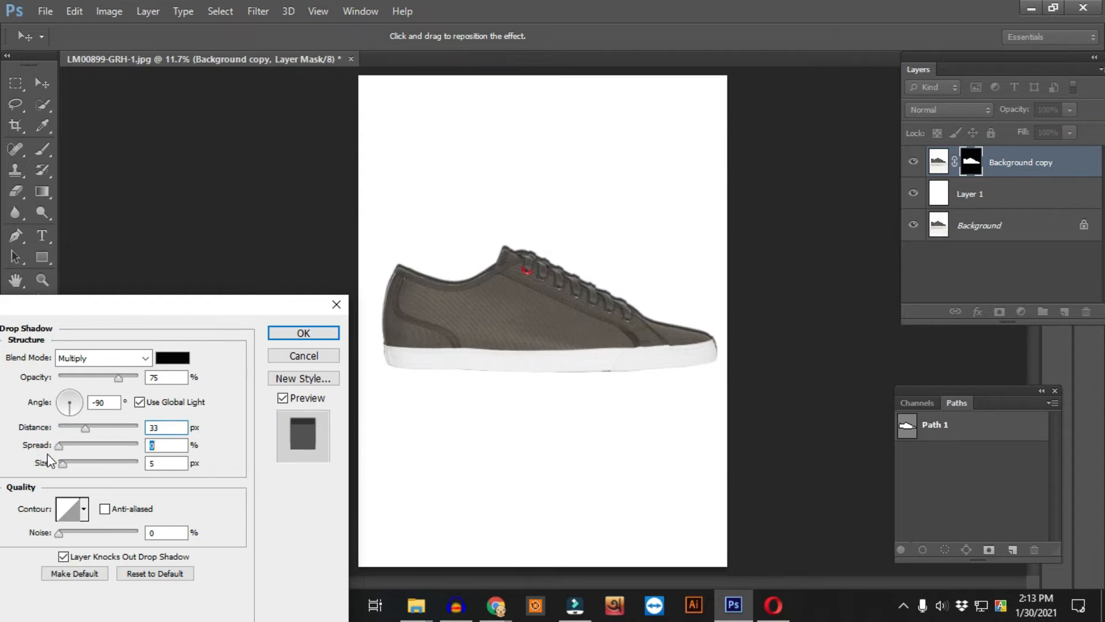
drag(86, 427, 33, 436)
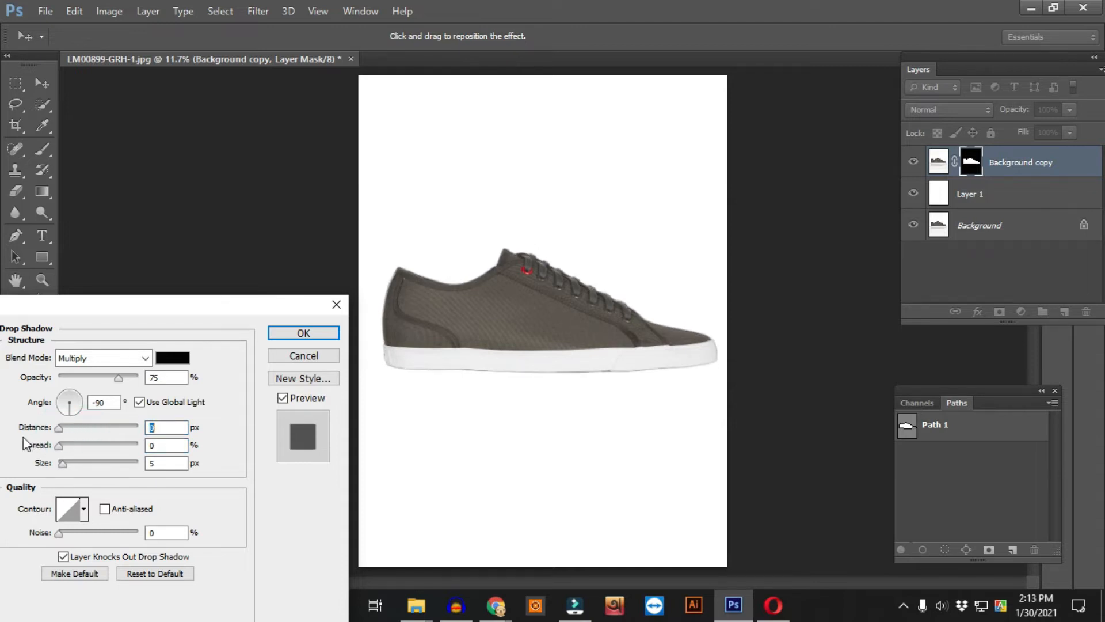
drag(63, 445, 78, 447)
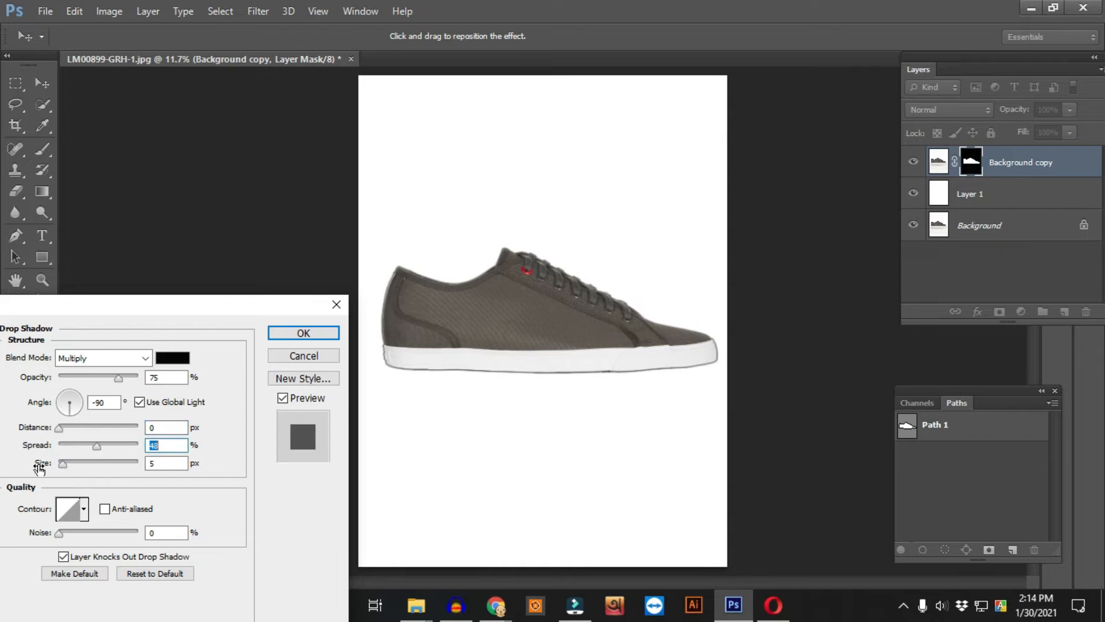
drag(67, 467, 91, 467)
drag(456, 411, 500, 352)
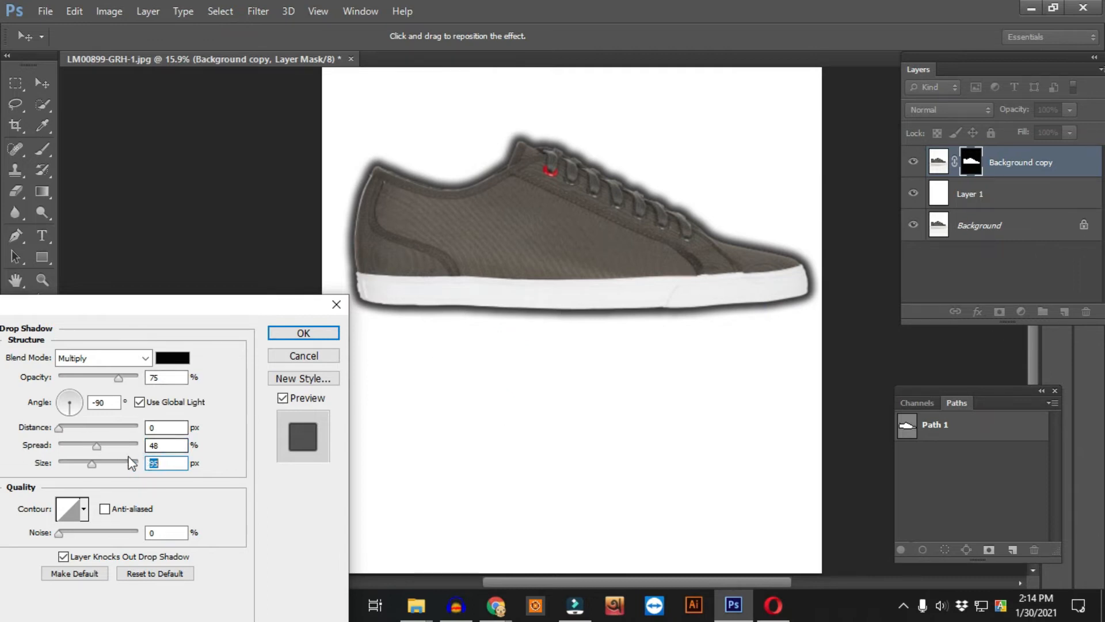
click(99, 445)
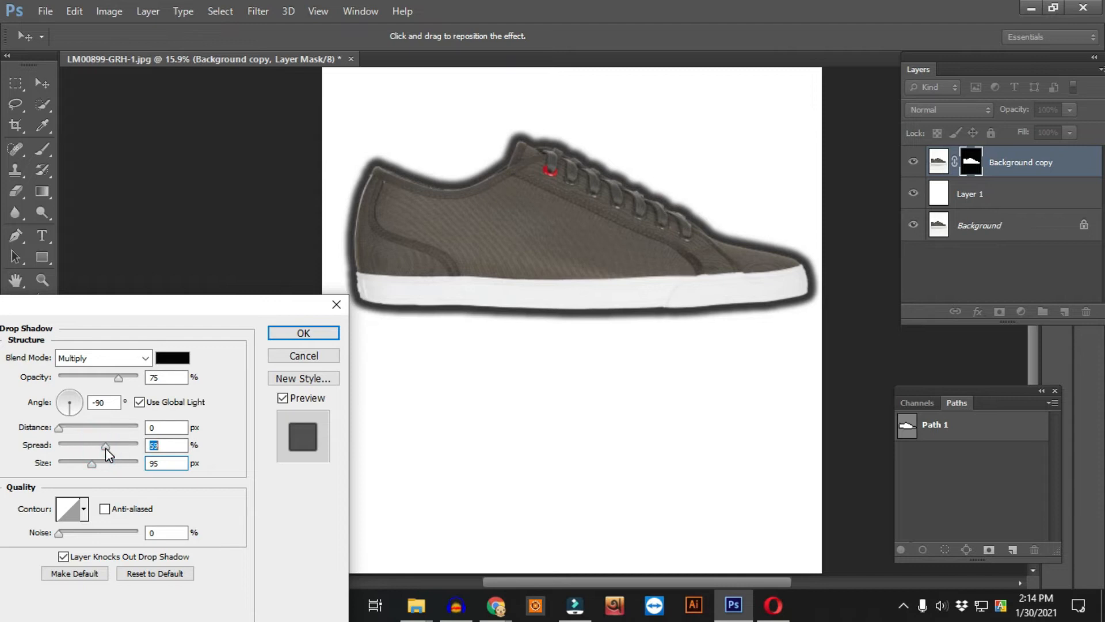
click(649, 309)
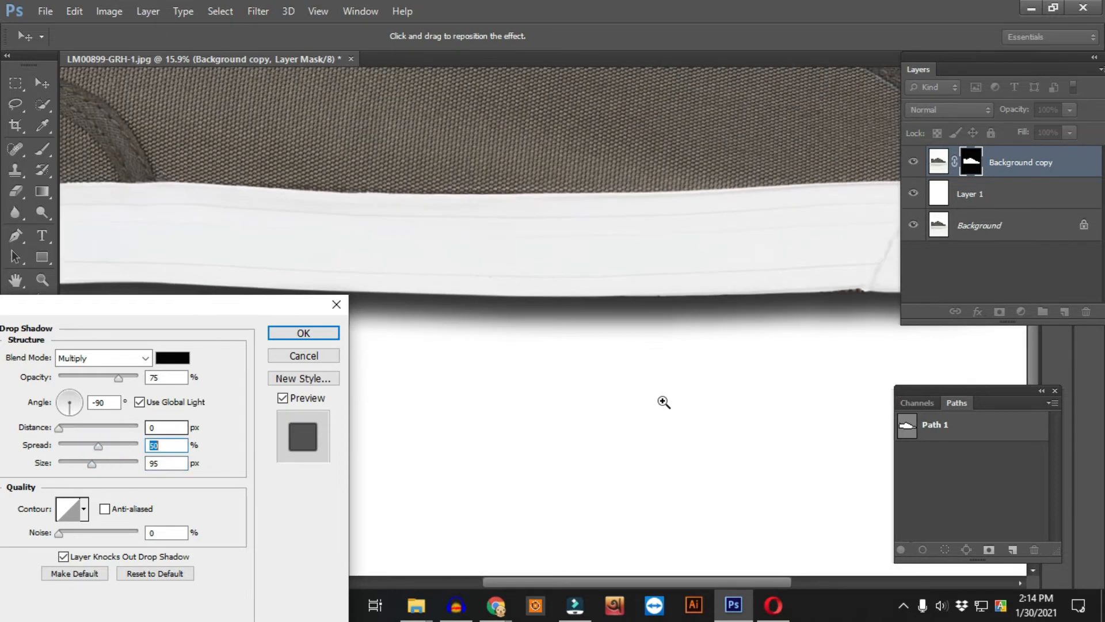
click(299, 336)
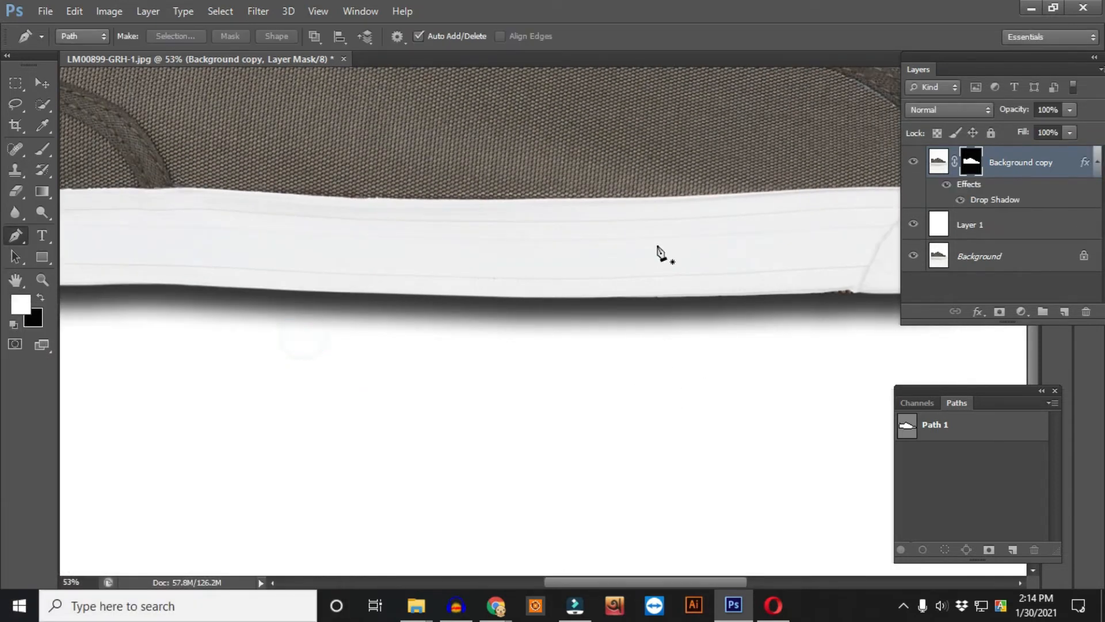
- Separate the Background copy's drop shadow effect into its own layer
click(991, 190)
right_click(994, 186)
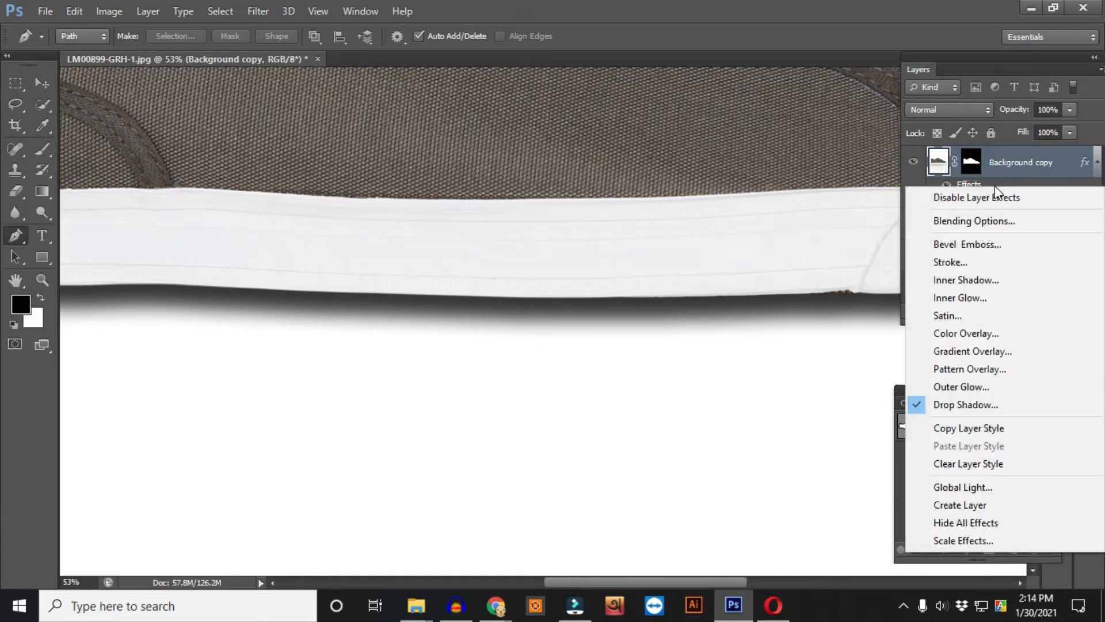
click(996, 507)
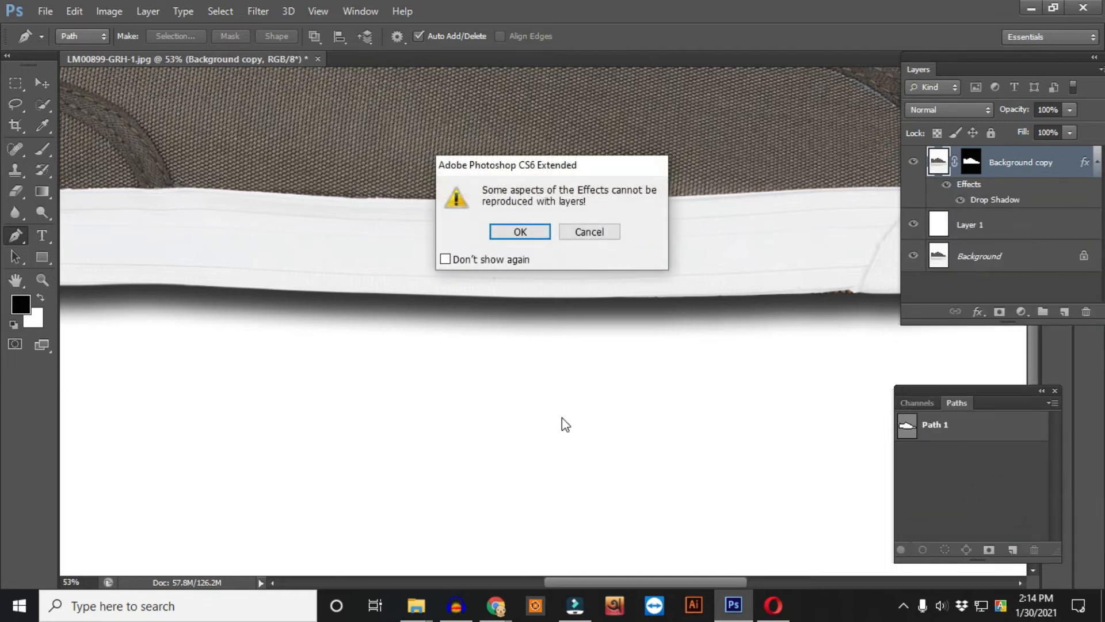
key(Return)
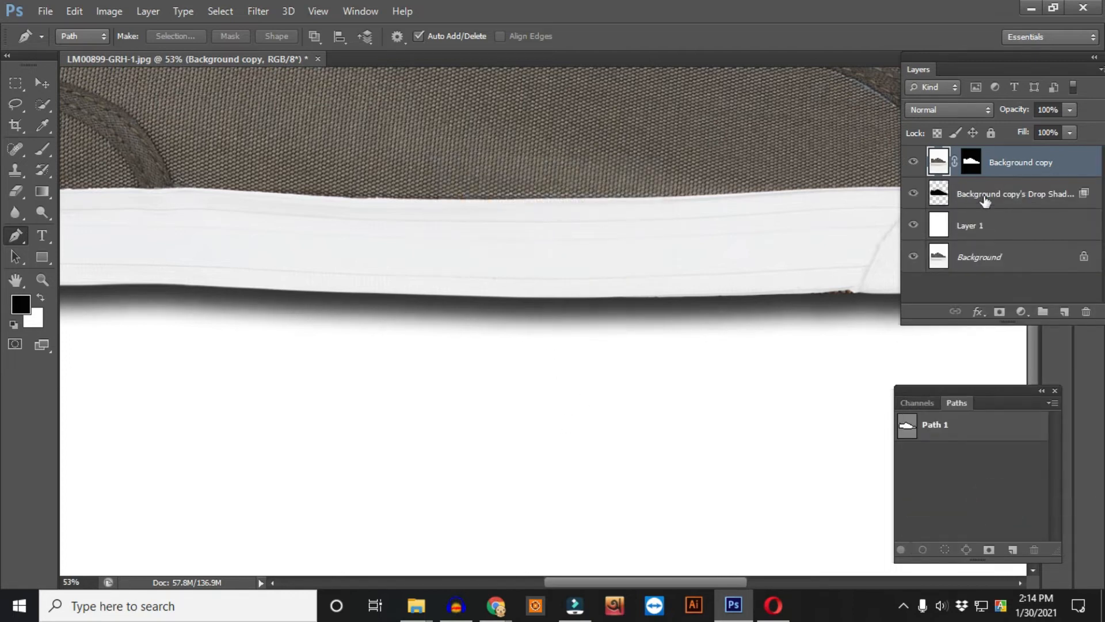
- Select the drop shadow layer and load Path 1 as a selection on it
click(941, 197)
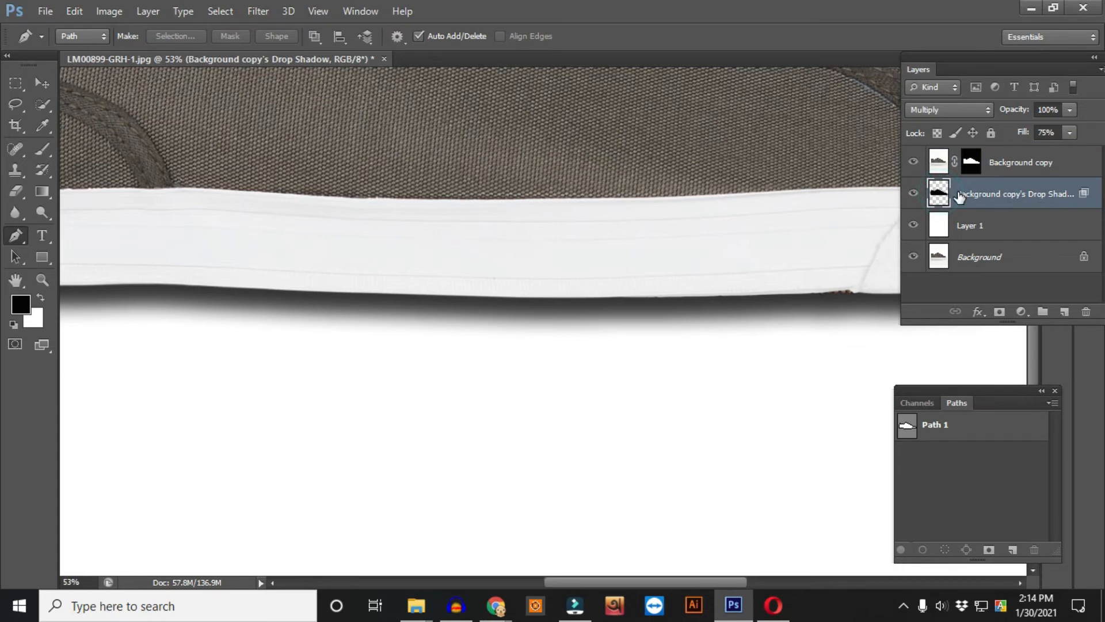
ctrl+click(906, 431)
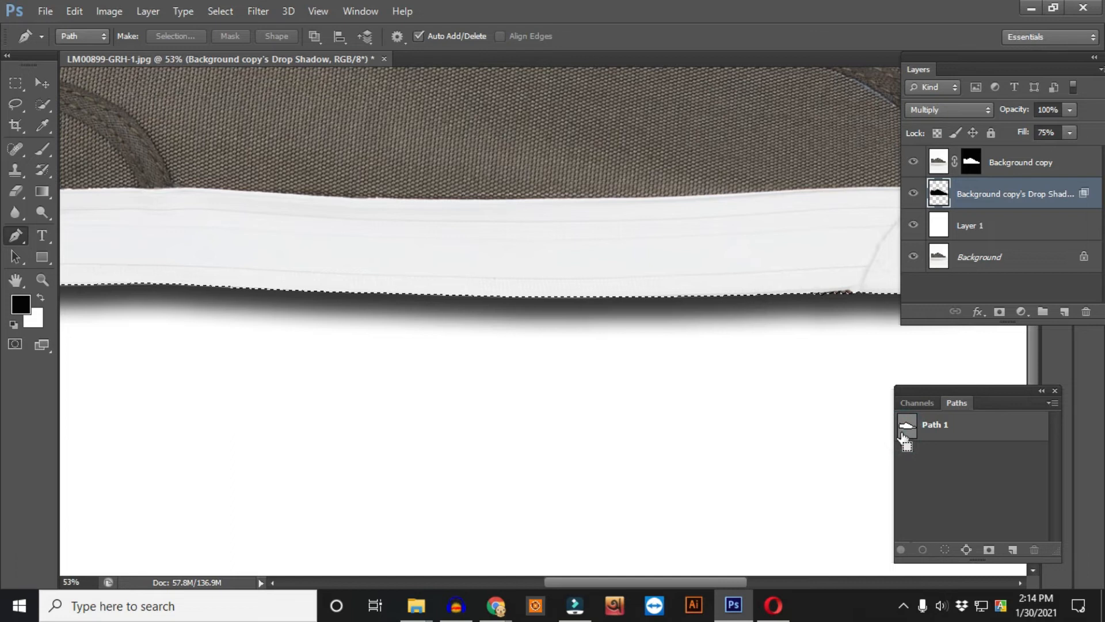
key(ctrl+0)
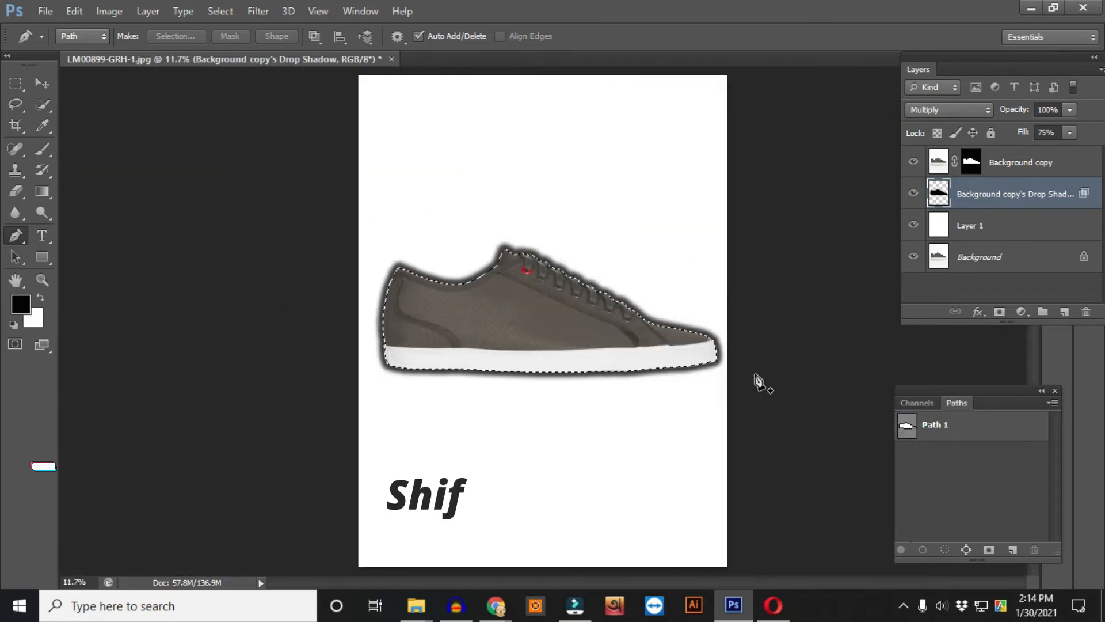
- Feather the selection by 1 pixel
key(shift+F6)
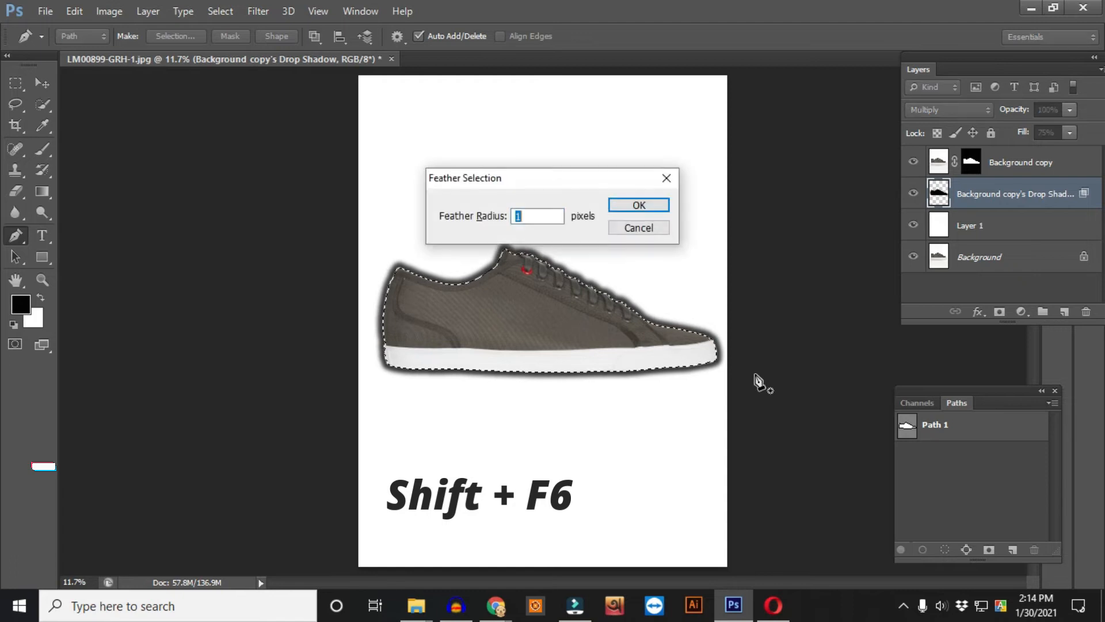
key(Return)
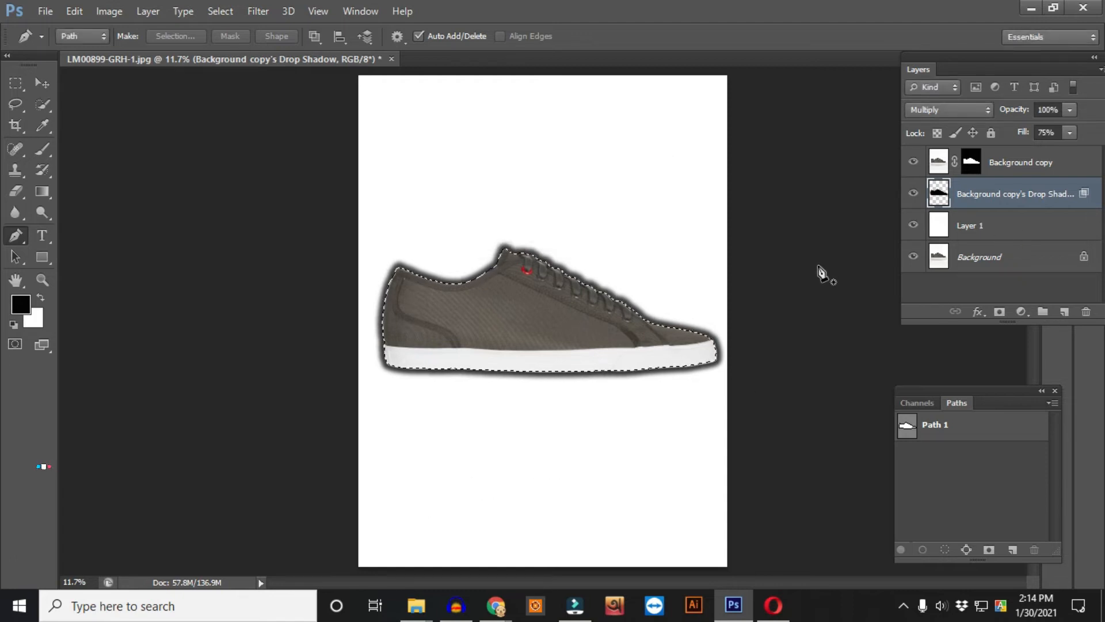
- Invert the selection and erase the drop shadow along the top edge of the shoe with the Eraser tool
key(shift+F7)
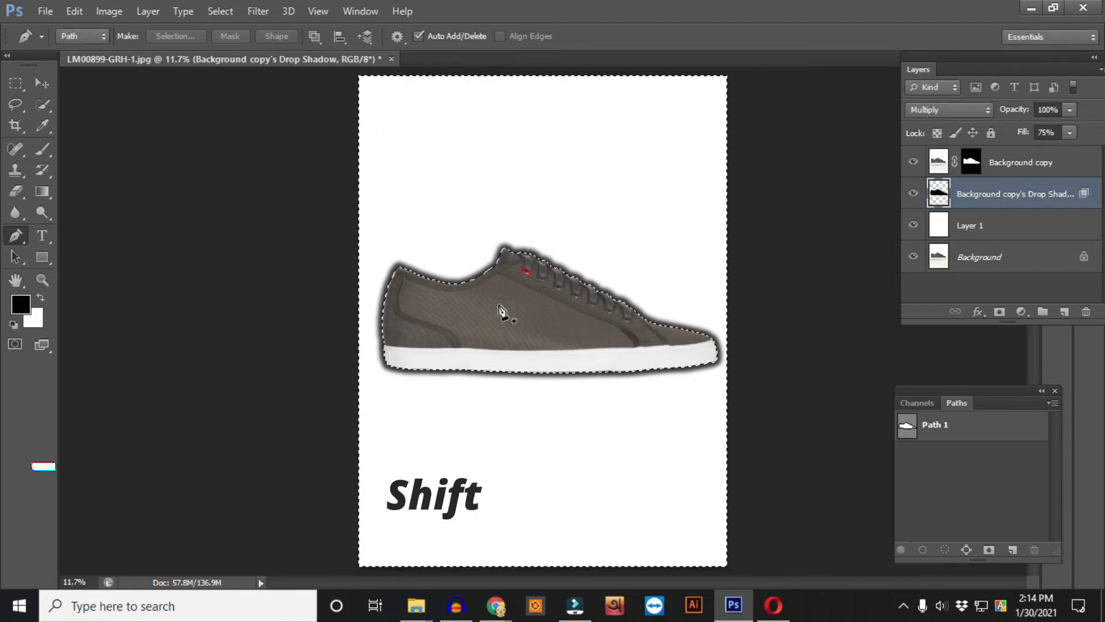
drag(388, 310, 474, 274)
mouse_move(475, 273)
mouse_down()
mouse_move(634, 285)
mouse_move(444, 322)
mouse_up()
drag(444, 322, 624, 318)
drag(624, 318, 538, 313)
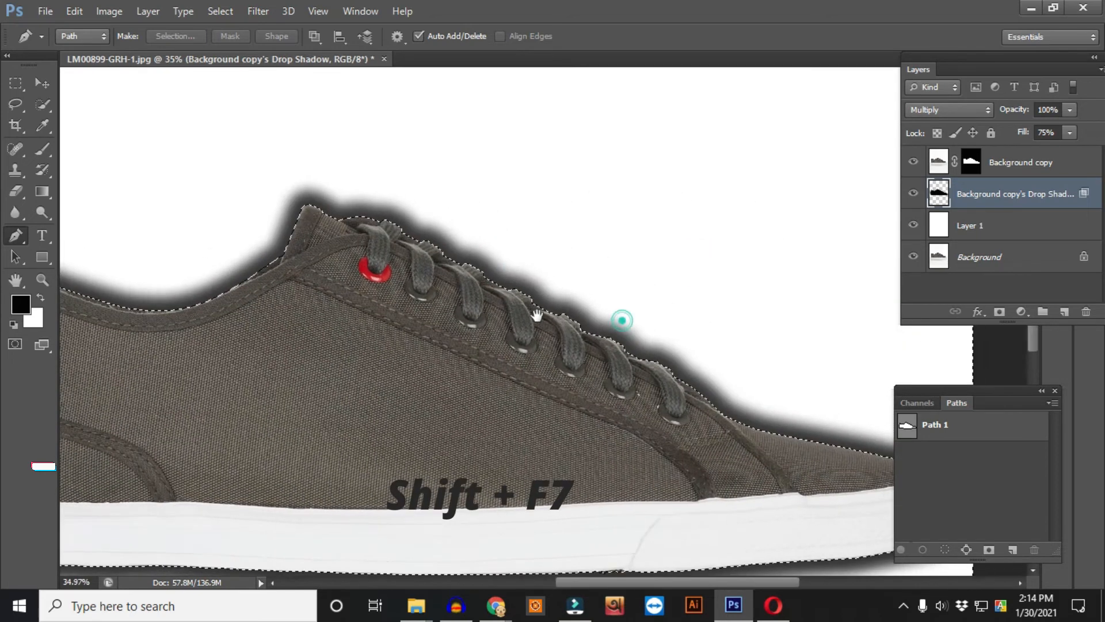
drag(431, 157, 496, 283)
key(e)
drag(485, 353, 400, 320)
mouse_move(291, 295)
mouse_down()
mouse_move(449, 352)
mouse_move(311, 290)
mouse_up()
drag(587, 426, 382, 271)
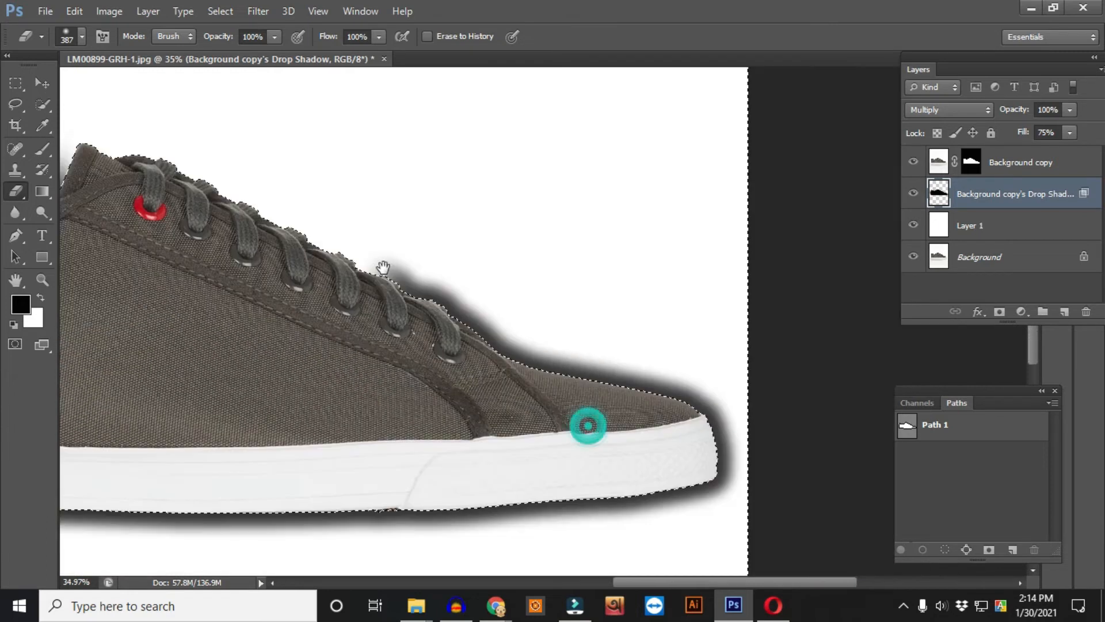
- Switch to a soft round eraser brush at 0% hardness and erase the shadow around the toe
right_click(426, 205)
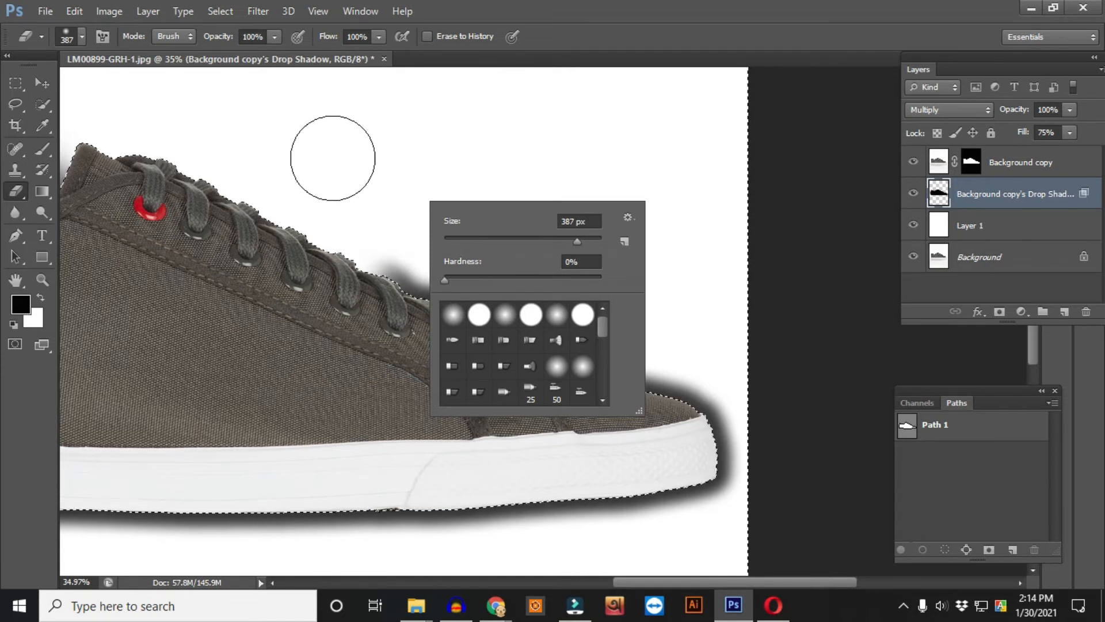
click(338, 153)
click(338, 223)
drag(414, 284, 610, 369)
drag(629, 390, 513, 275)
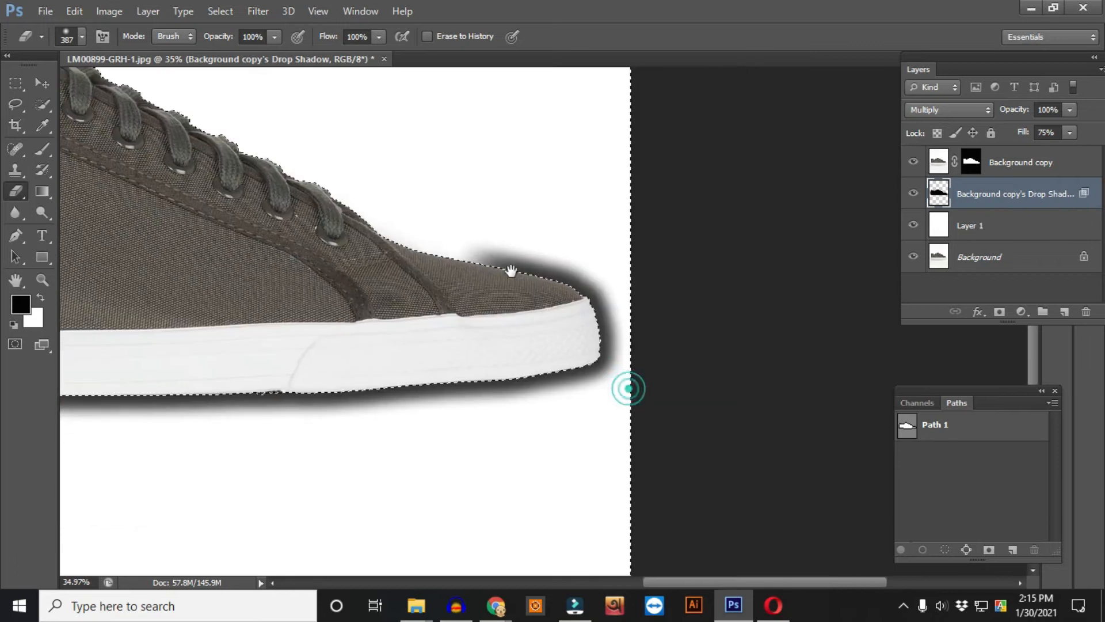
mouse_move(463, 239)
mouse_down()
mouse_move(556, 262)
mouse_move(637, 308)
mouse_move(449, 303)
mouse_up()
- Erase the remaining shadow around the heel and along the sole, leaving only the shadow beneath the shoe
scroll(449, 304, left, 10)
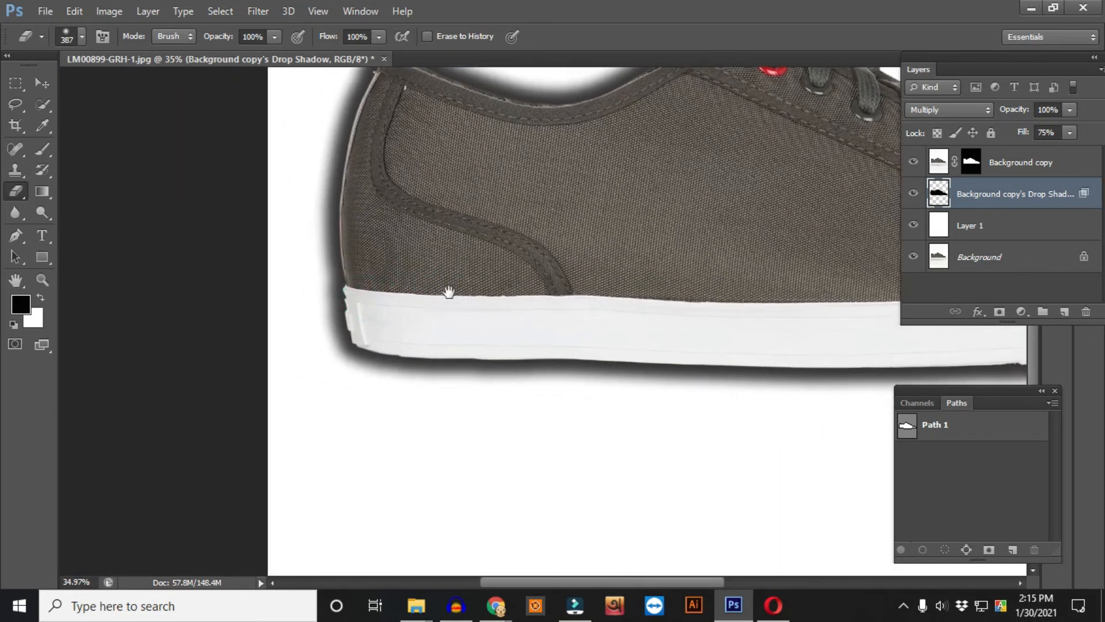
mouse_move(467, 344)
mouse_down()
mouse_move(366, 388)
mouse_move(392, 321)
mouse_move(409, 174)
mouse_move(448, 134)
mouse_move(591, 146)
mouse_move(766, 99)
mouse_up()
scroll(719, 138, right, 5)
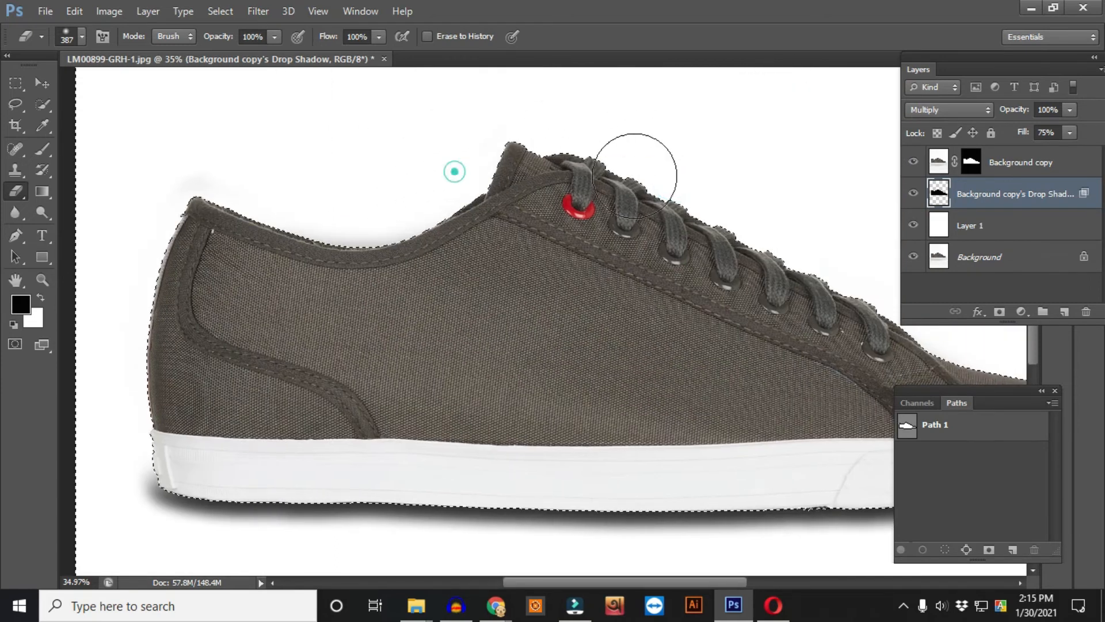
scroll(192, 226, down, 5)
scroll(193, 226, left, 3)
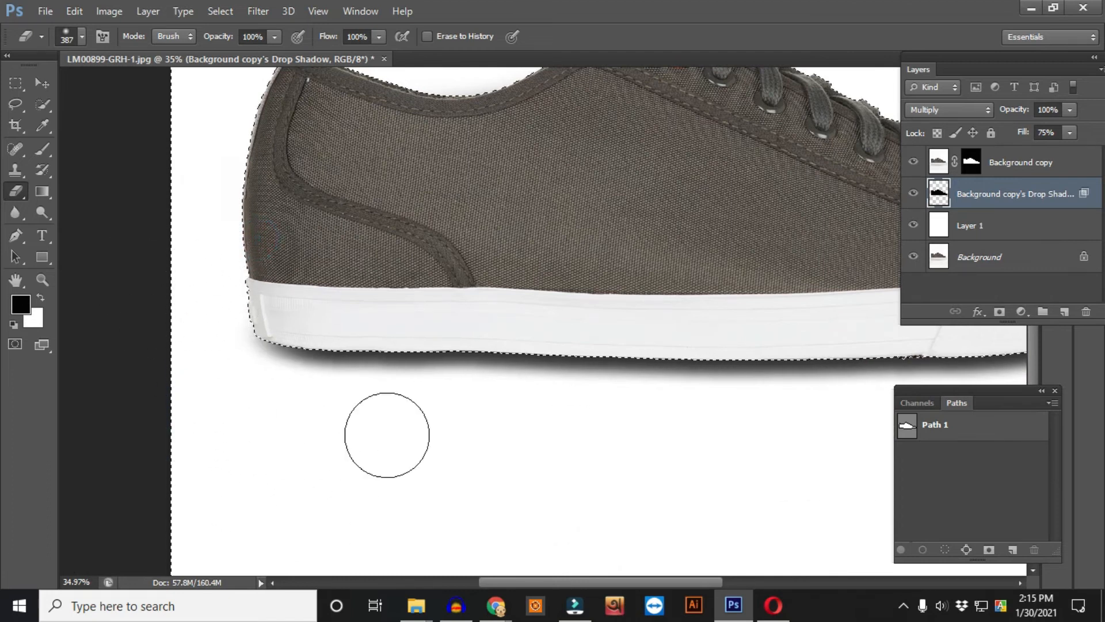
scroll(508, 347, right, 5)
drag(397, 354, 565, 299)
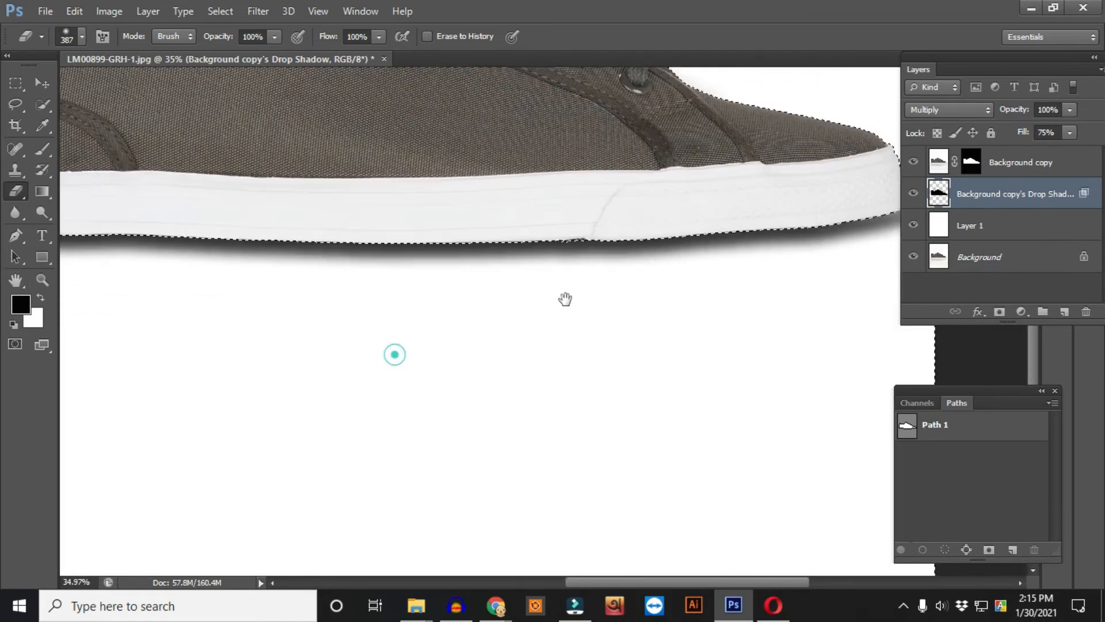
drag(174, 315, 732, 305)
mouse_move(660, 326)
mouse_down()
mouse_move(555, 343)
mouse_move(411, 339)
mouse_move(606, 303)
mouse_up()
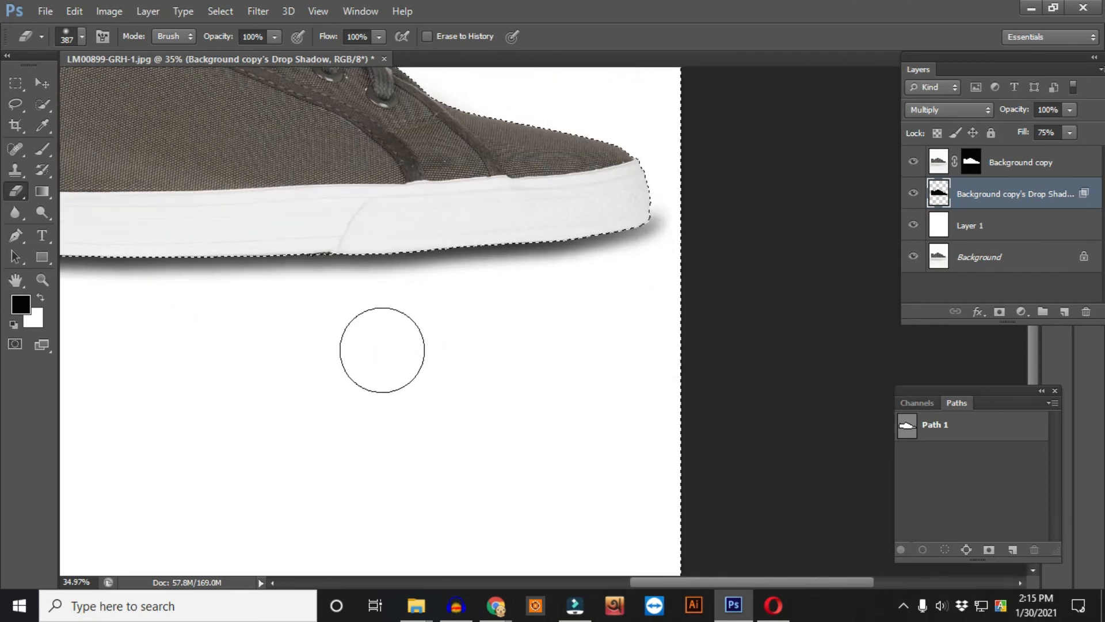
click(685, 153)
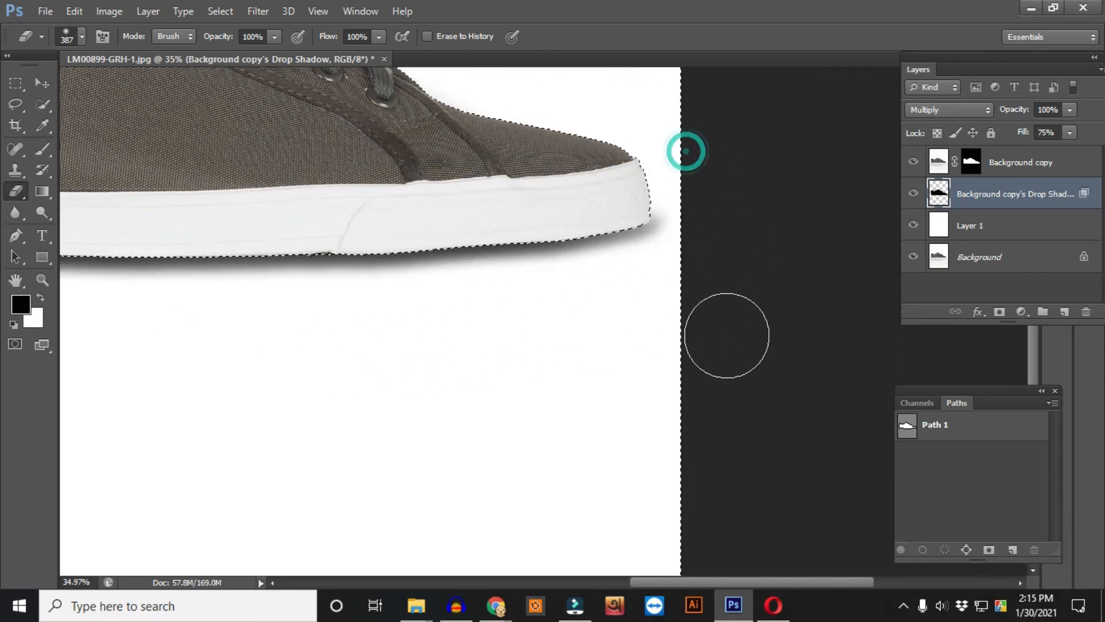
drag(320, 338, 666, 305)
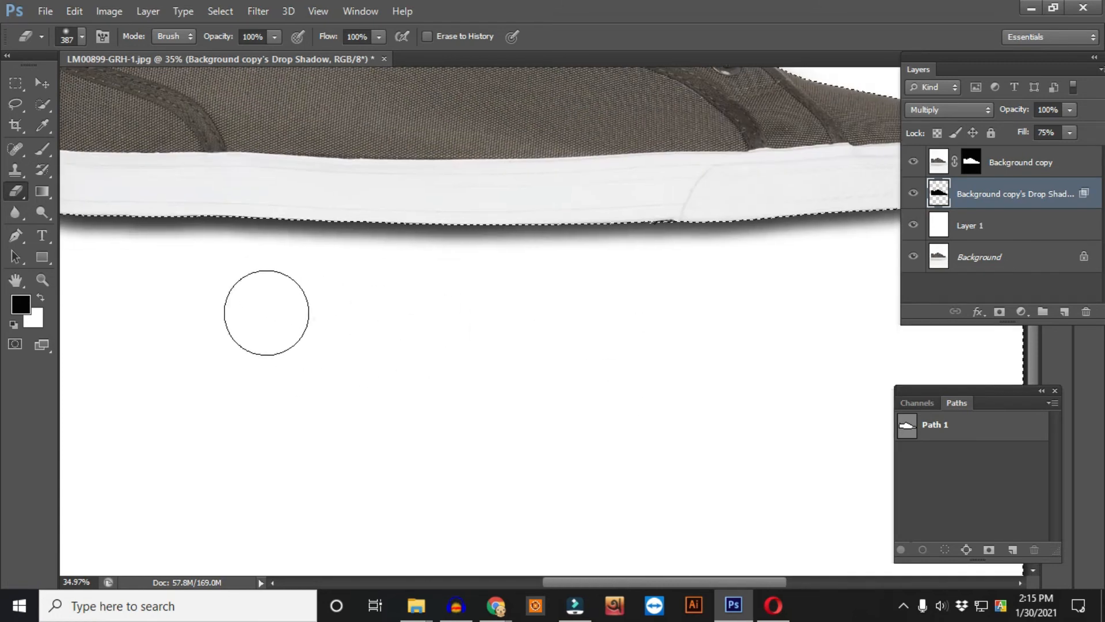
drag(205, 305, 597, 343)
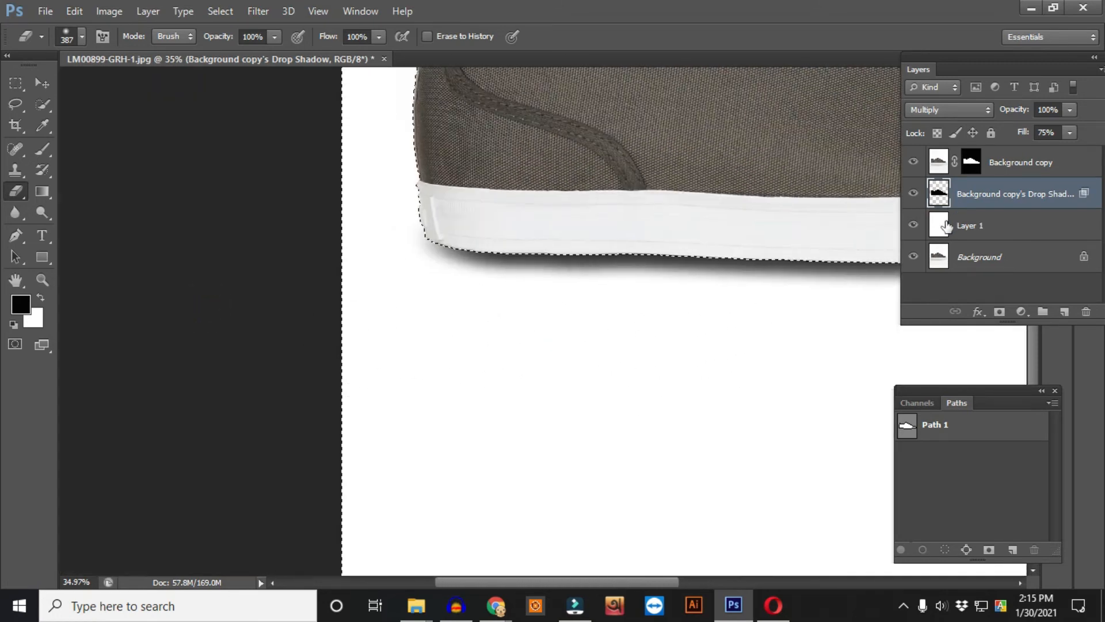
- Hide the Background copy layer and load Path 1 as a selection on the shadow layer
click(912, 161)
drag(676, 250, 395, 315)
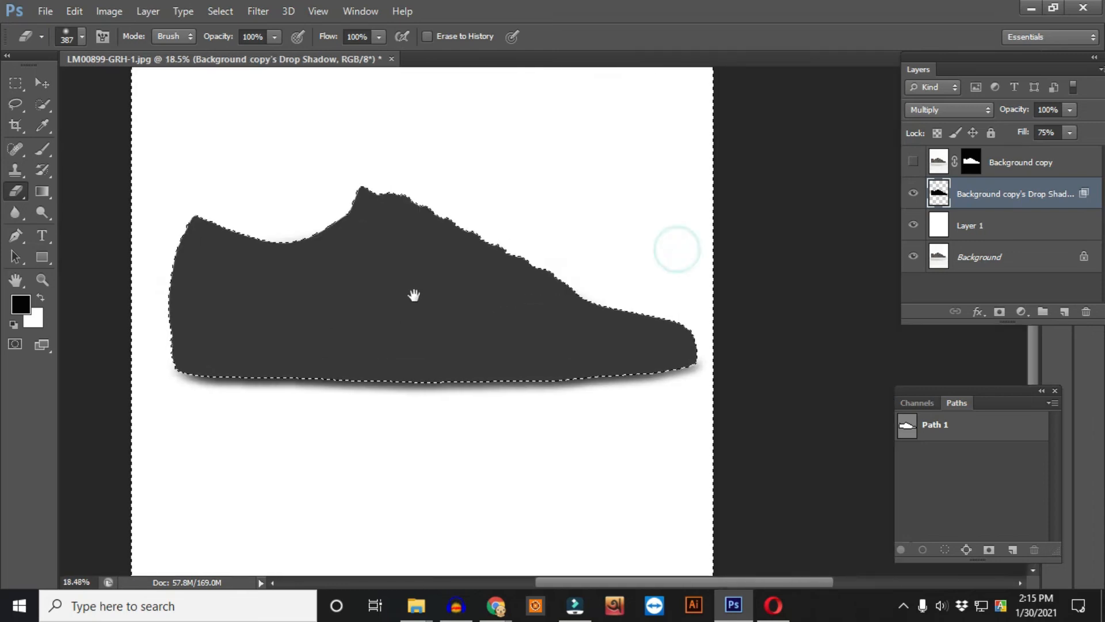
drag(281, 320, 307, 368)
ctrl+click(907, 425)
- Feather the selection by 1 pixel, delete the shadow inside the shoe outline, and deselect
key(shift+F6)
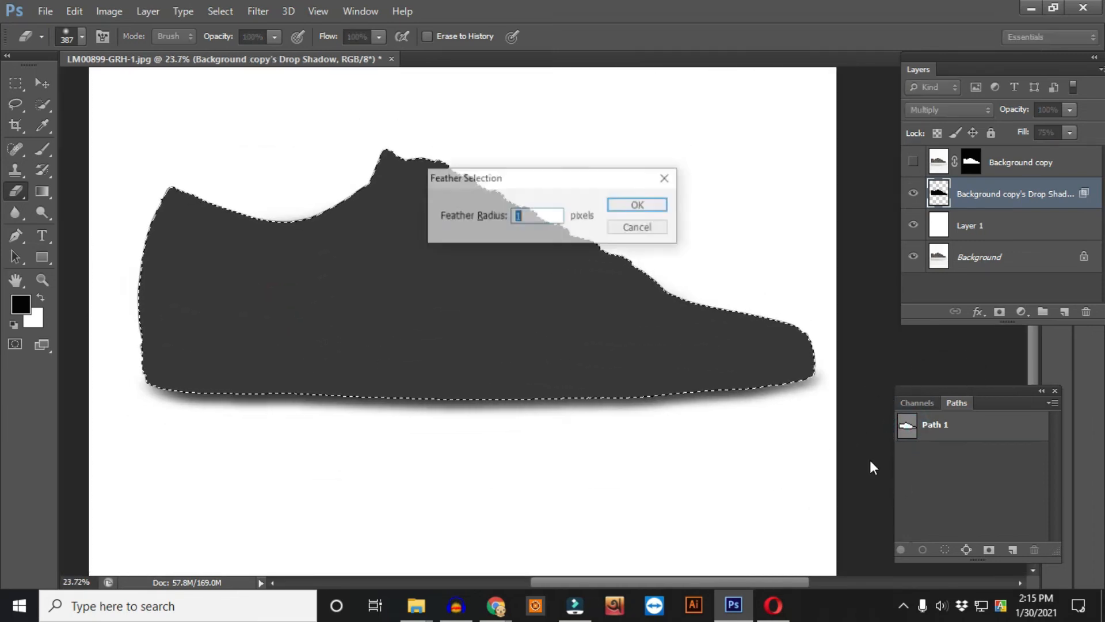
key(Return)
key(Delete)
key(ctrl+d)
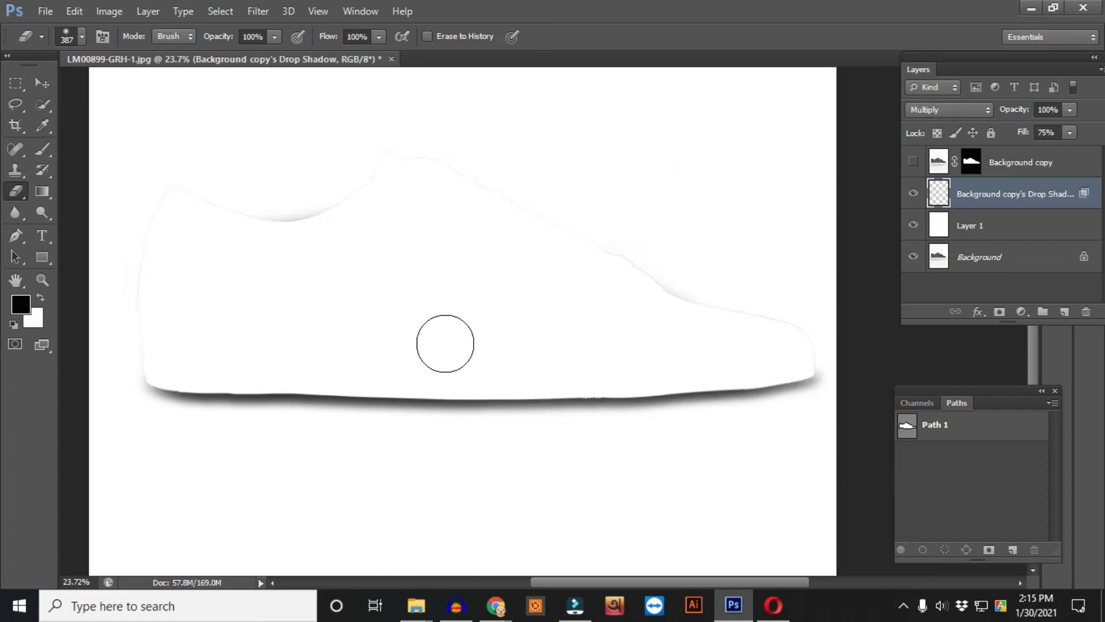
- Erase the leftover shadow traces above the sole with a 926 px eraser brush
drag(185, 230, 209, 230)
mouse_move(126, 259)
mouse_down()
mouse_move(224, 182)
mouse_move(652, 234)
mouse_move(803, 283)
mouse_move(180, 171)
mouse_move(136, 224)
mouse_move(165, 270)
mouse_up()
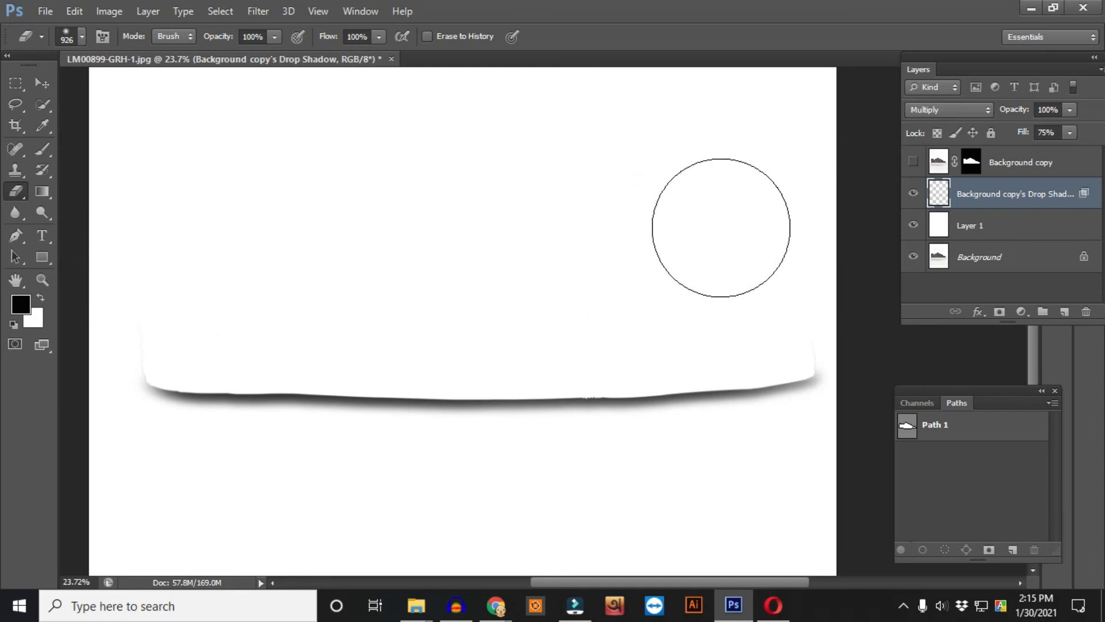
drag(502, 420, 545, 372)
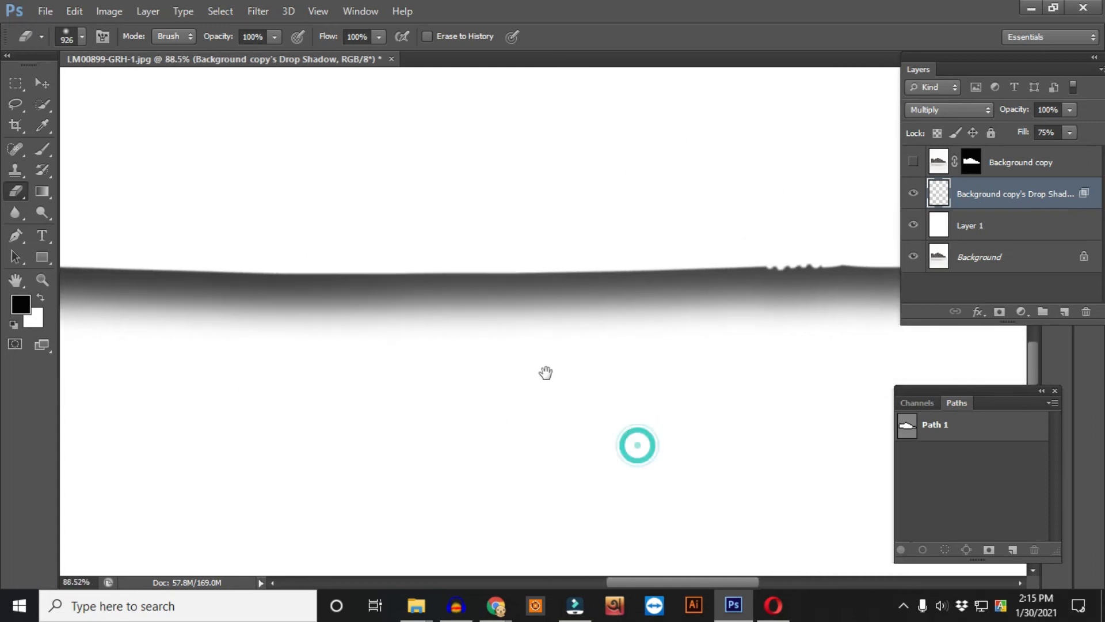
click(259, 7)
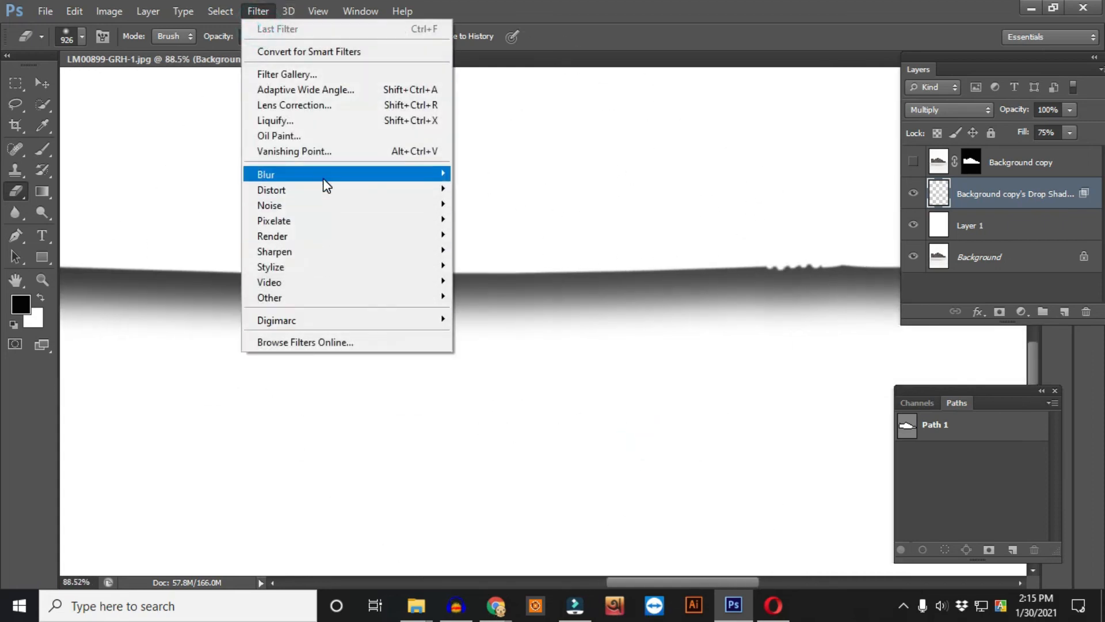
mouse_move(320, 177)
click(1023, 200)
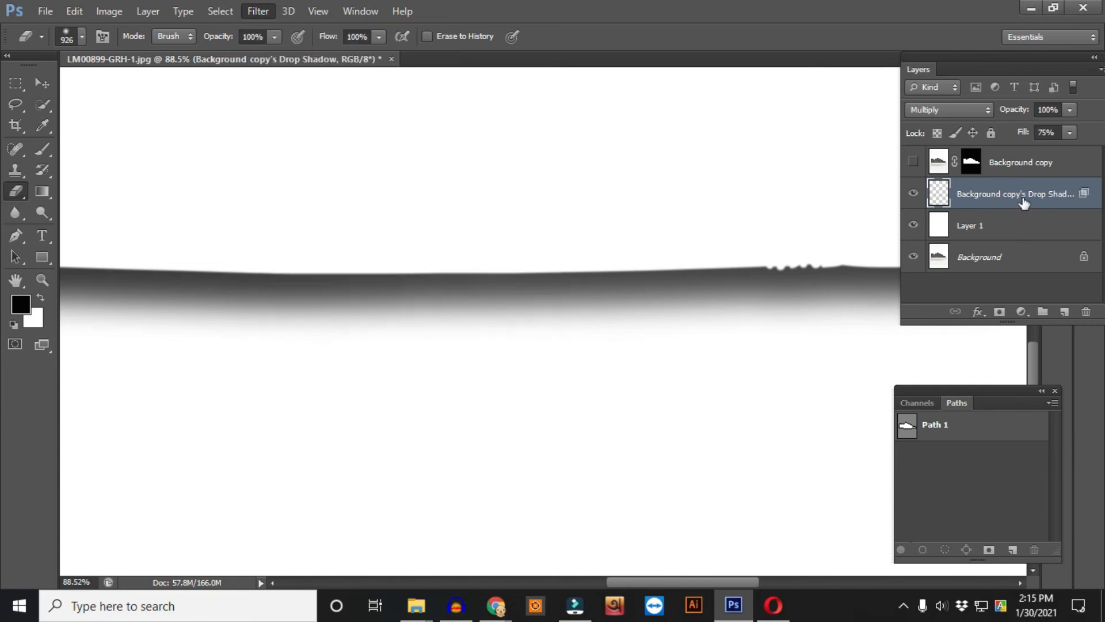
- Set the shadow layer's opacity to 70%
text(70)
key(Return)
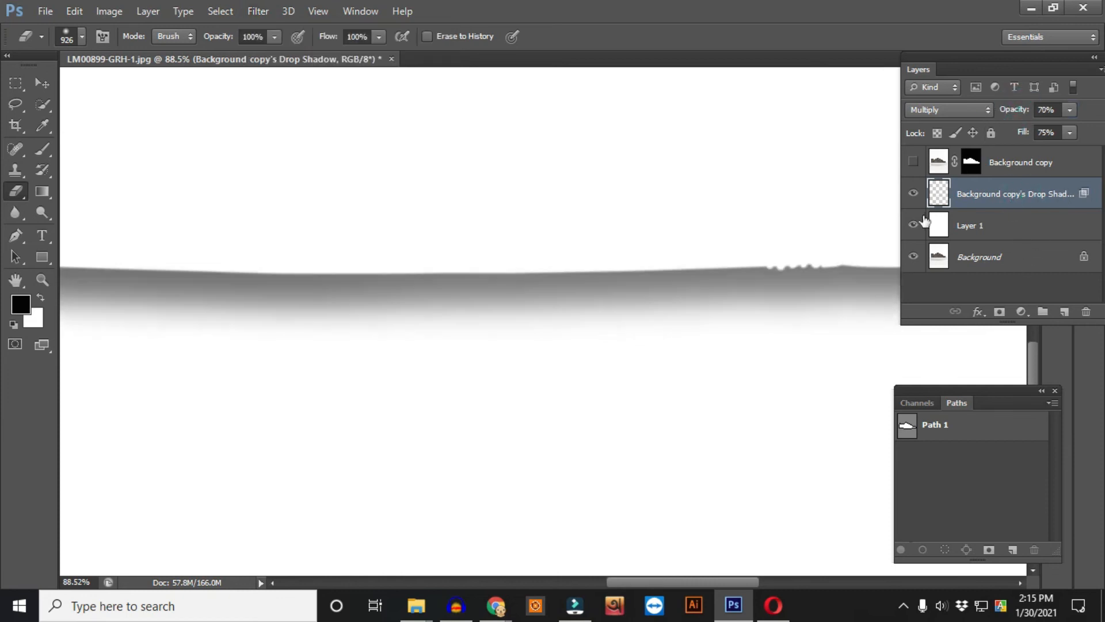
- Show the Background copy layer again and set the shadow layer's opacity to 100%
click(913, 162)
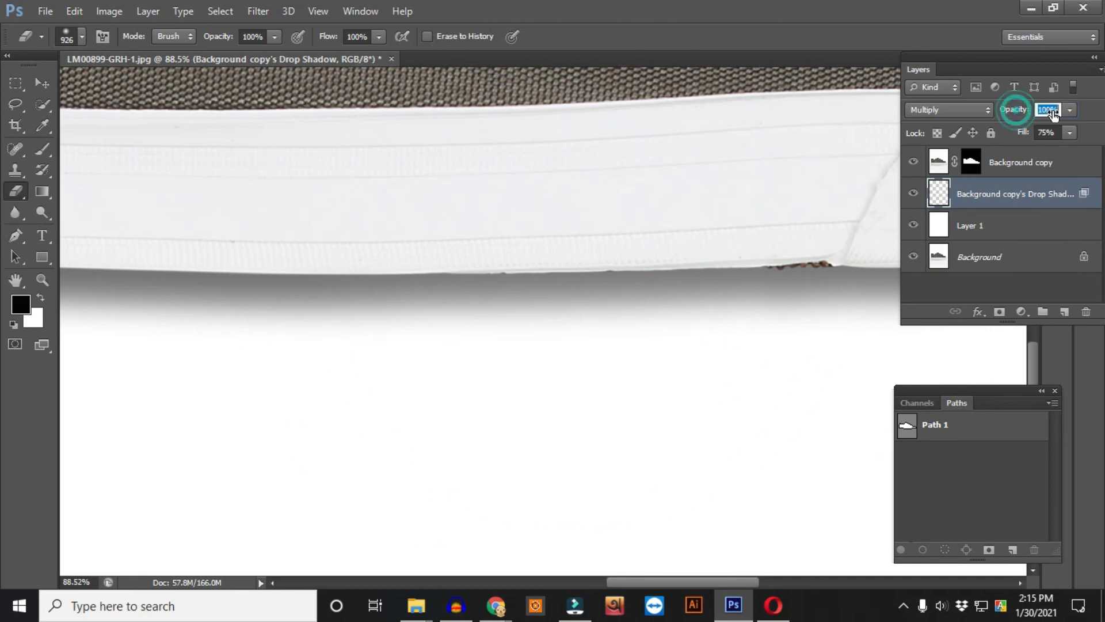
key(Return)
scroll(696, 316, down, 5)
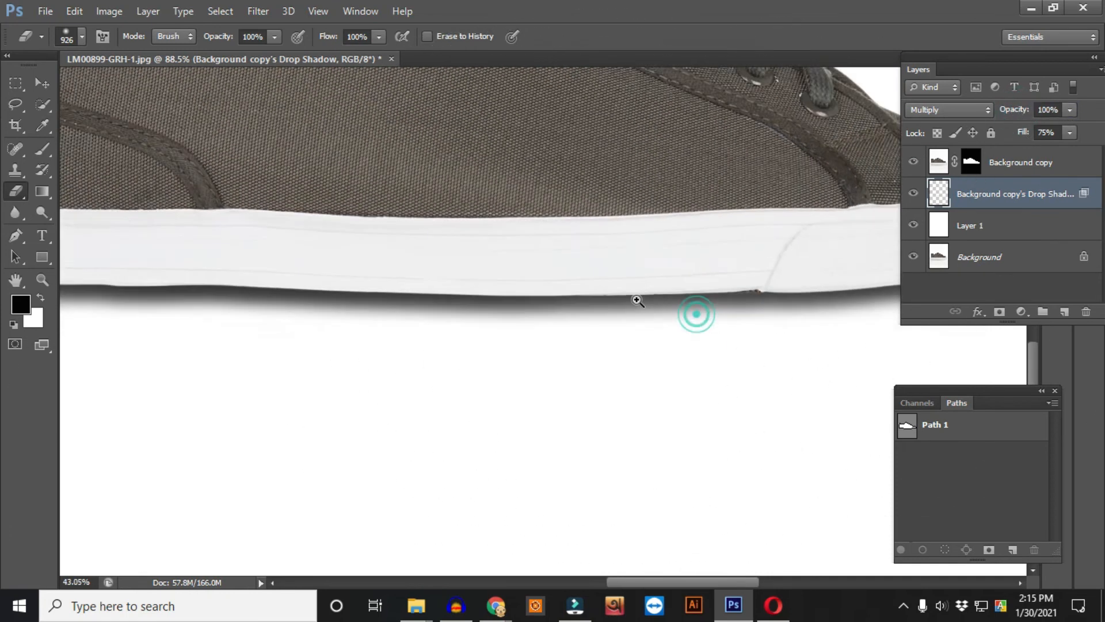
key(ctrl+0)
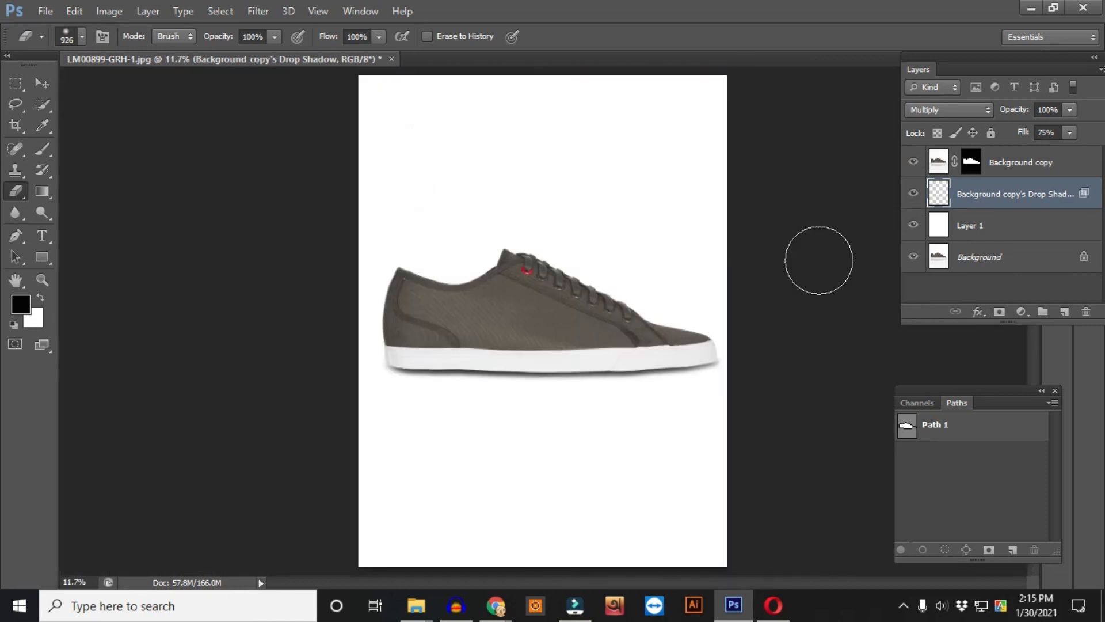